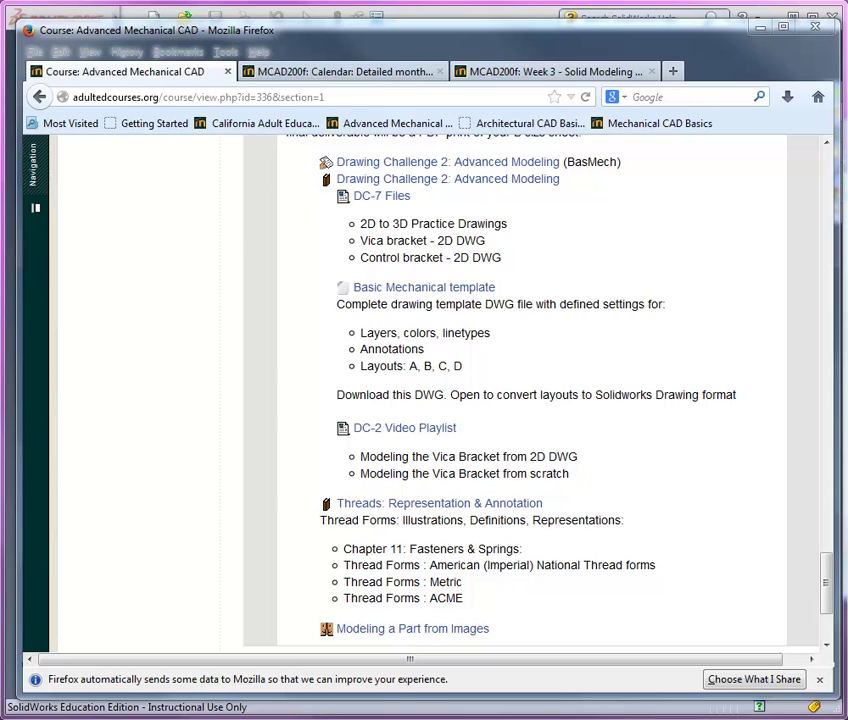
Step: Find mech-temp in the mech2 course folders in Windows Explorer, then return to SolidWorks 2013
{"action": "key", "text": "alt+Tab"}
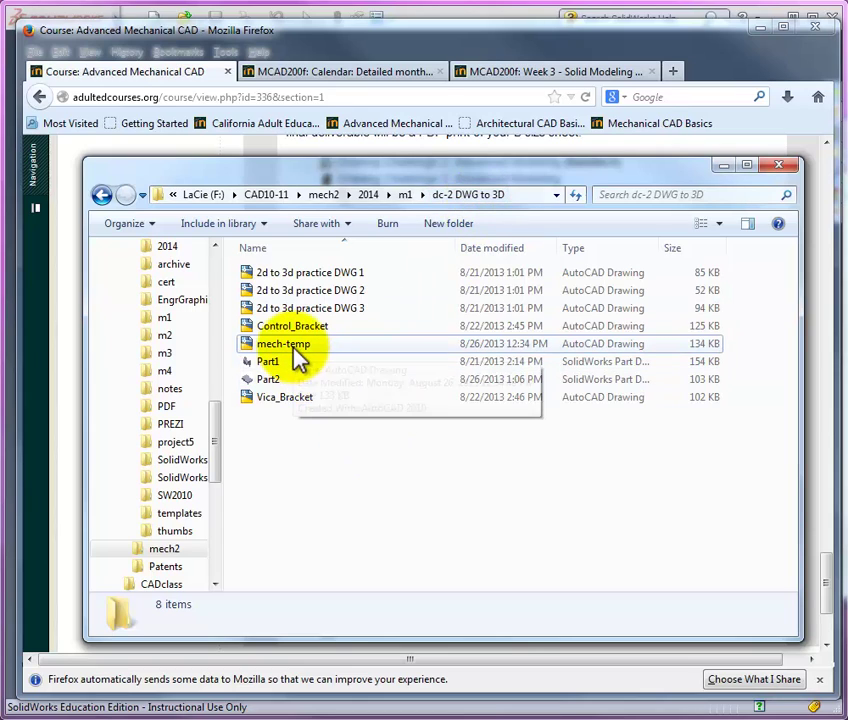
{"action": "mouse_move", "coordinate": [296, 350]}
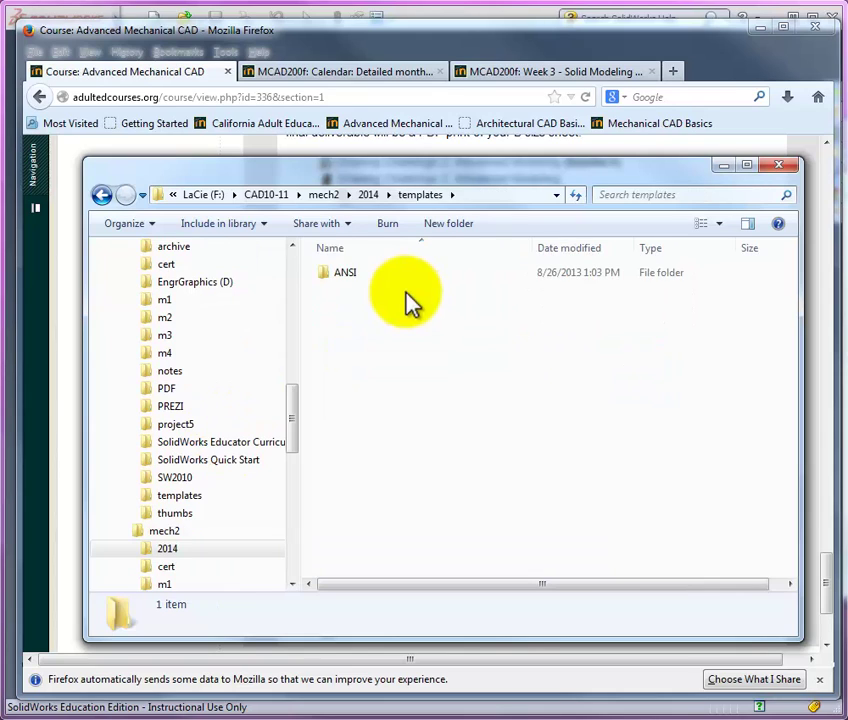
{"action": "left_click", "coordinate": [323, 195]}
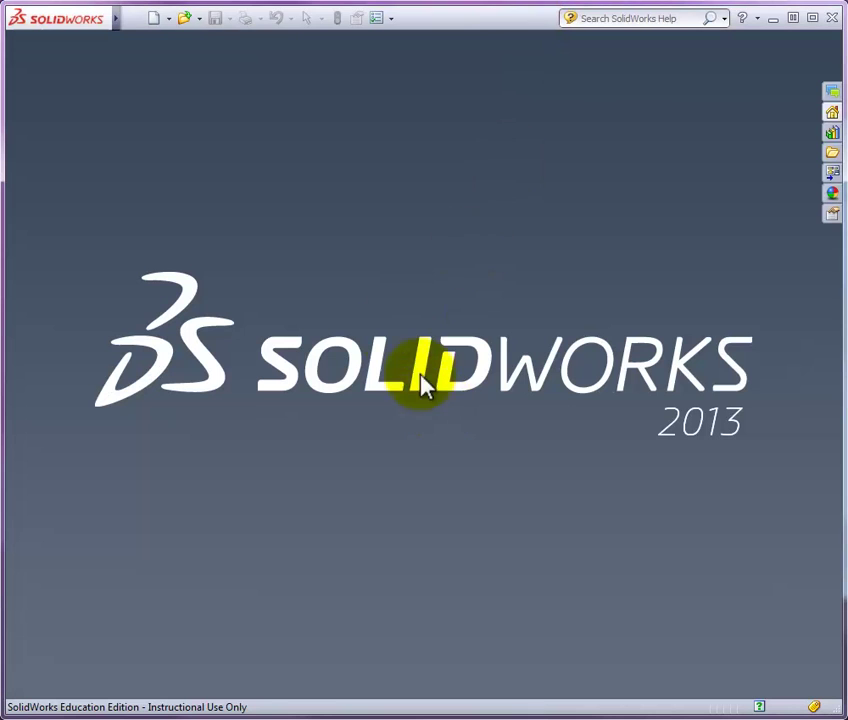
Step: Select mech-temp in the dc-2 DWG to 3D folder, filtering the file list to DWG (*.dwg)
{"action": "left_click", "coordinate": [185, 20]}
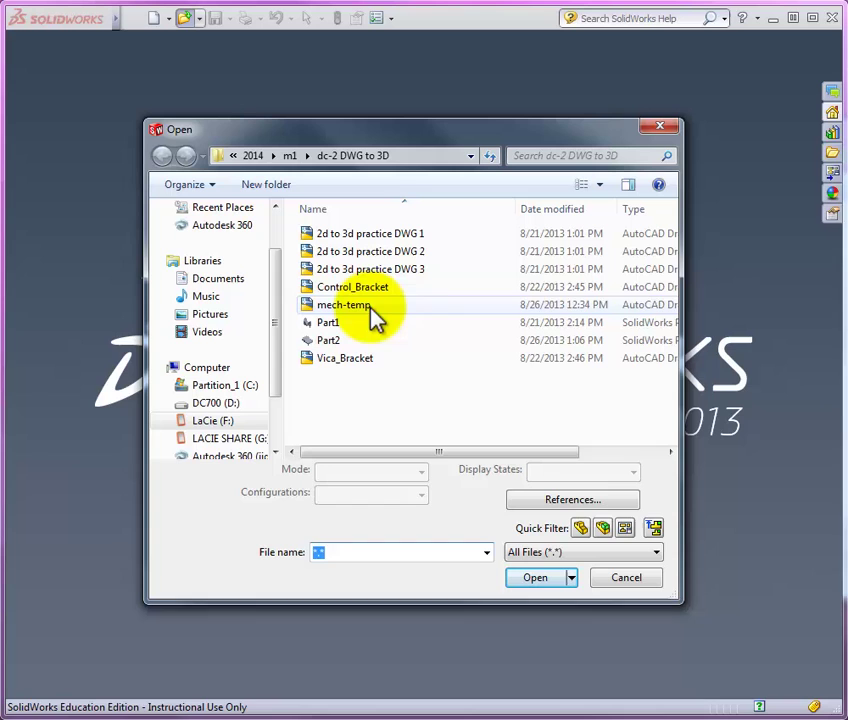
{"action": "left_click", "coordinate": [376, 316]}
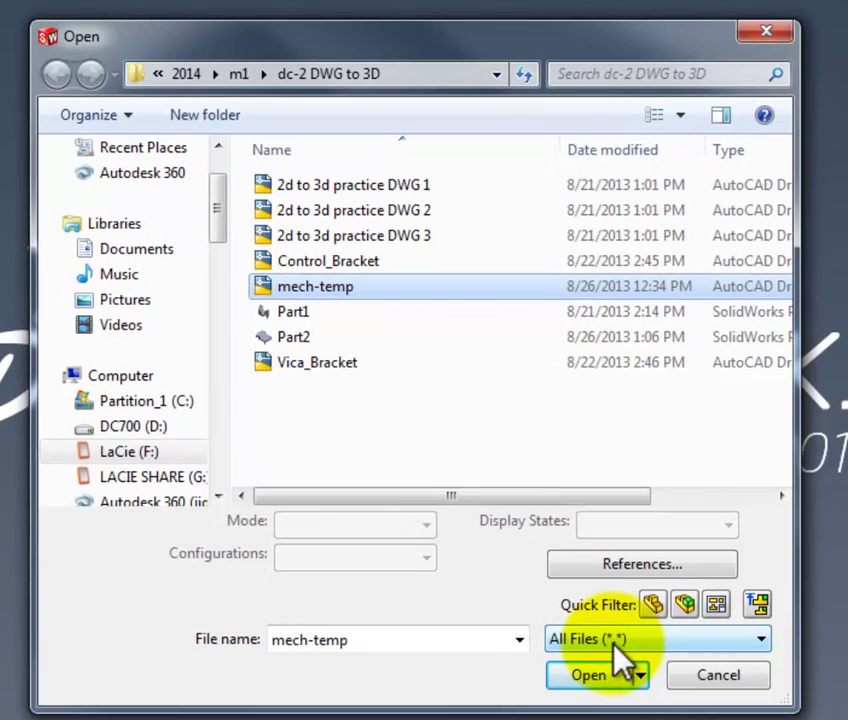
{"action": "left_click", "coordinate": [616, 641]}
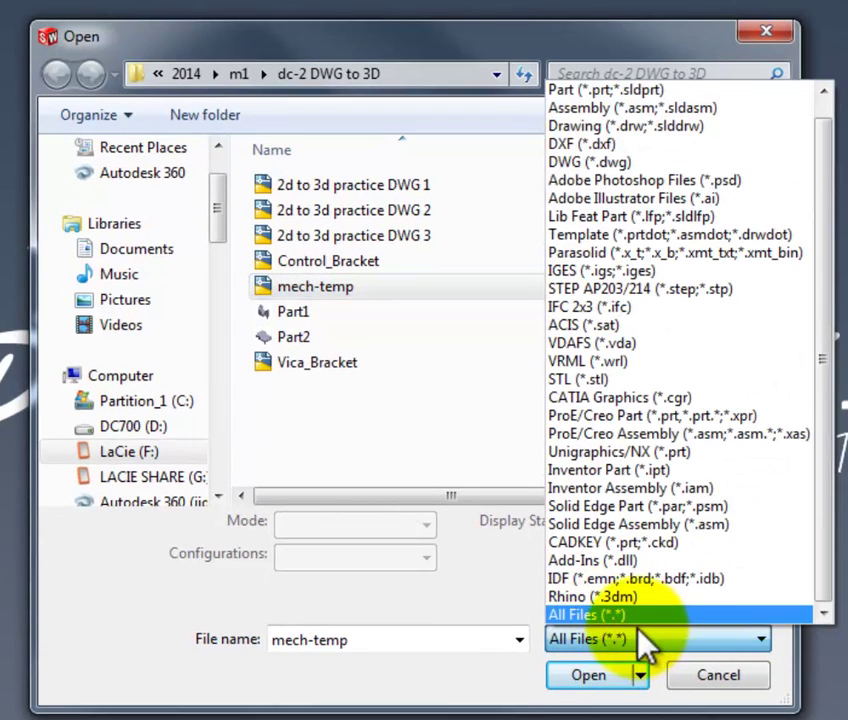
{"action": "left_click", "coordinate": [677, 161]}
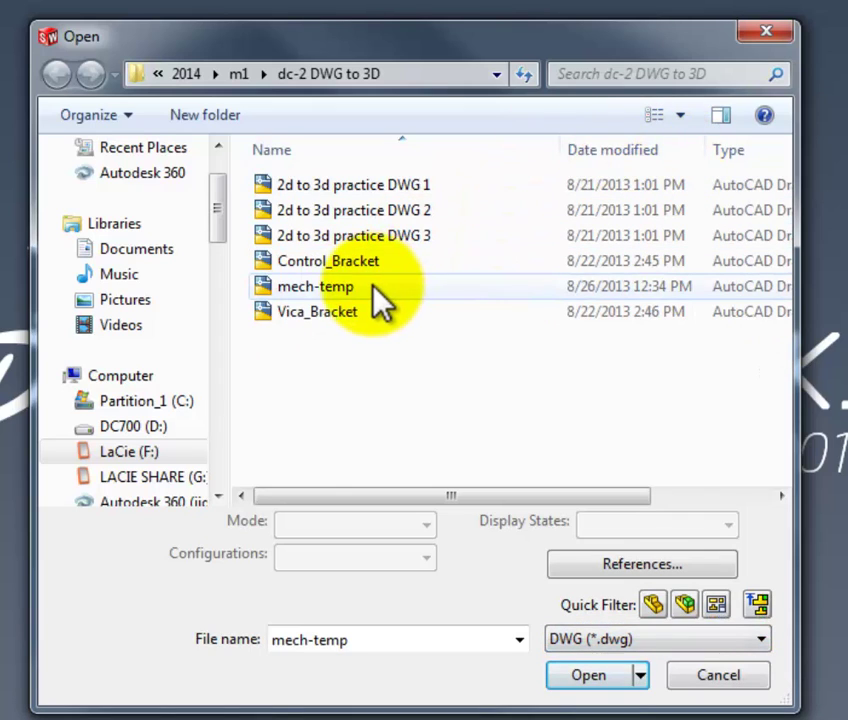
{"action": "left_click", "coordinate": [307, 292]}
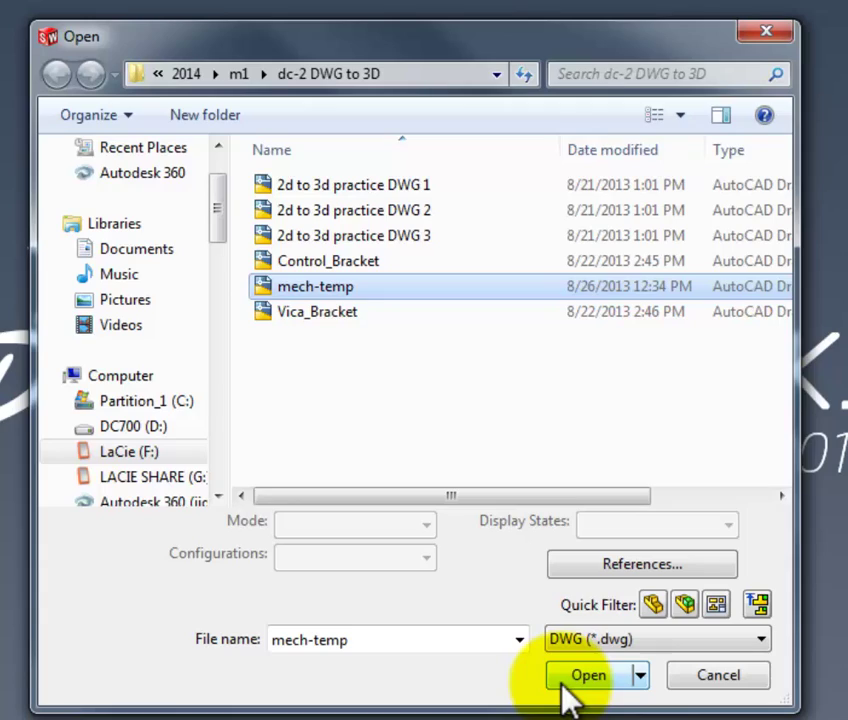
Step: Import mech-temp as a new drawing converted to SolidWorks entities and advance to layer mapping
{"action": "left_click", "coordinate": [563, 688]}
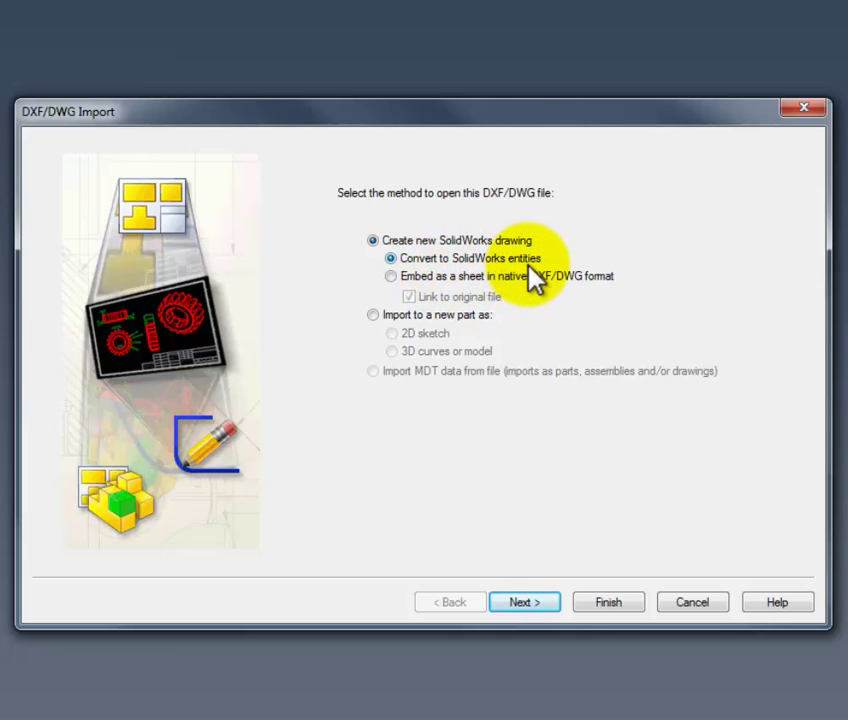
{"action": "left_click", "coordinate": [522, 605]}
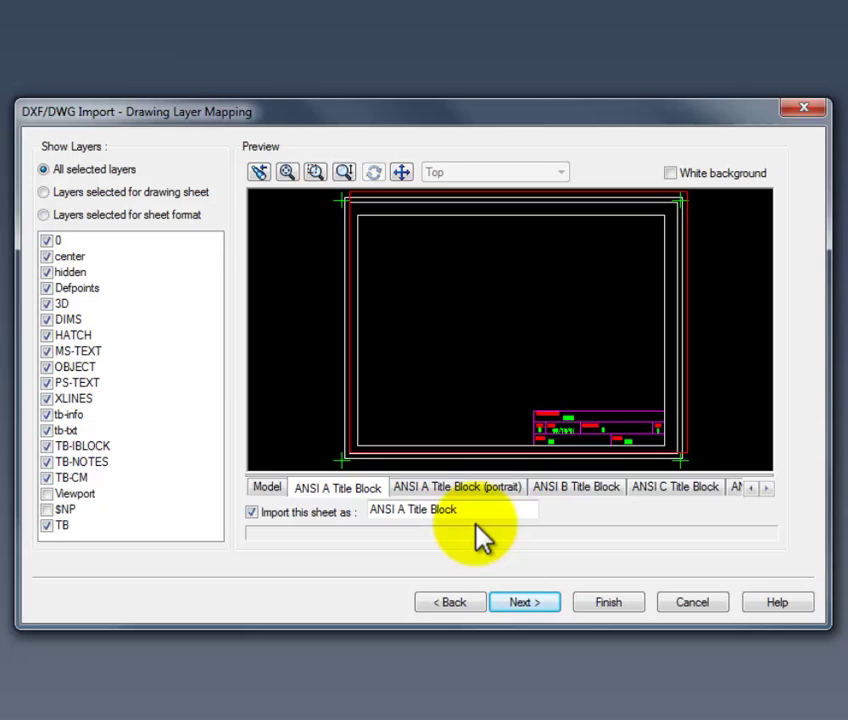
{"action": "left_click", "coordinate": [412, 487]}
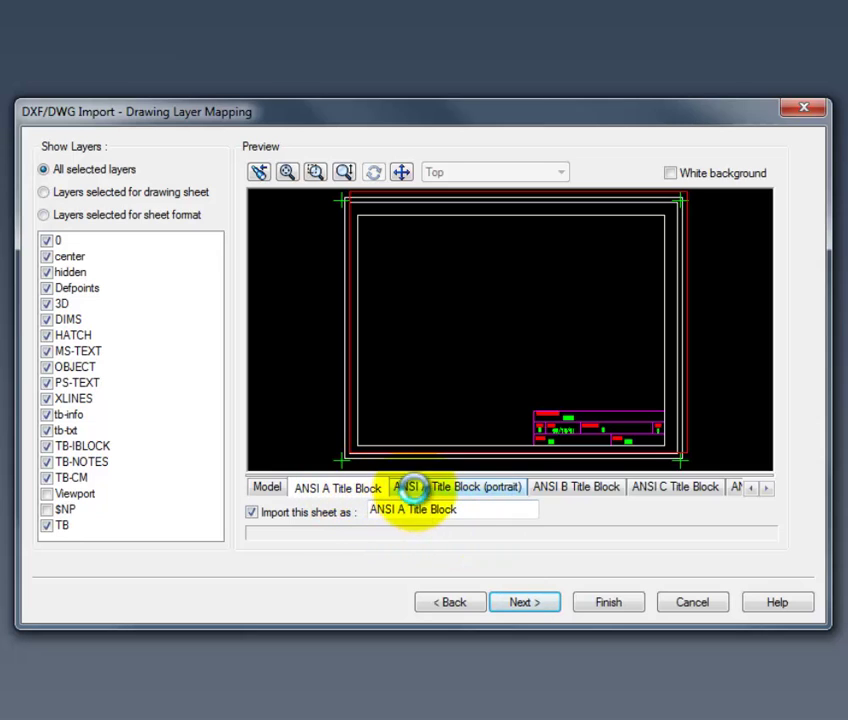
{"action": "left_click", "coordinate": [567, 490]}
{"action": "left_click", "coordinate": [660, 490]}
{"action": "left_click", "coordinate": [766, 488]}
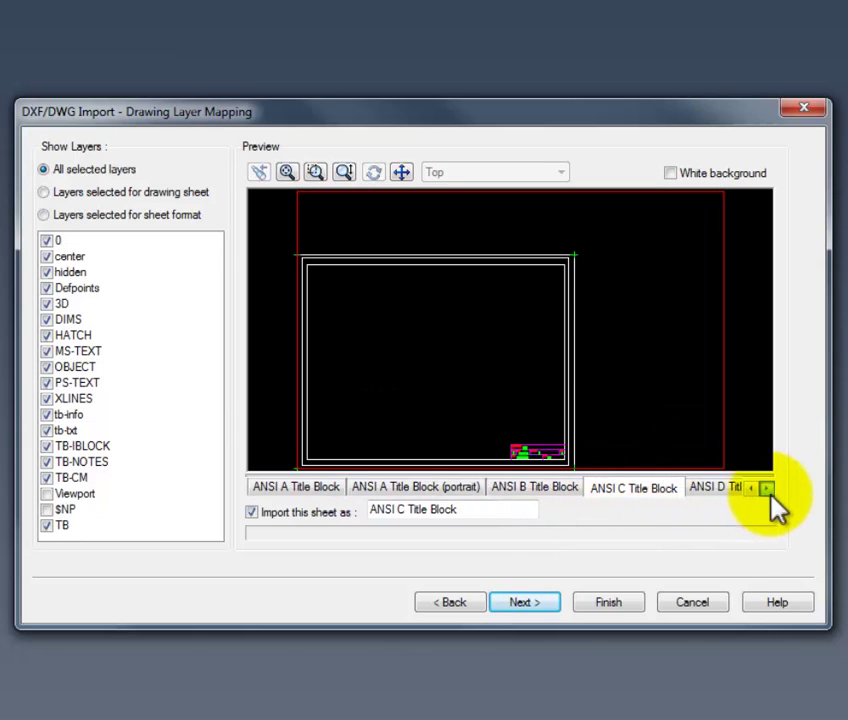
{"action": "left_click", "coordinate": [730, 489]}
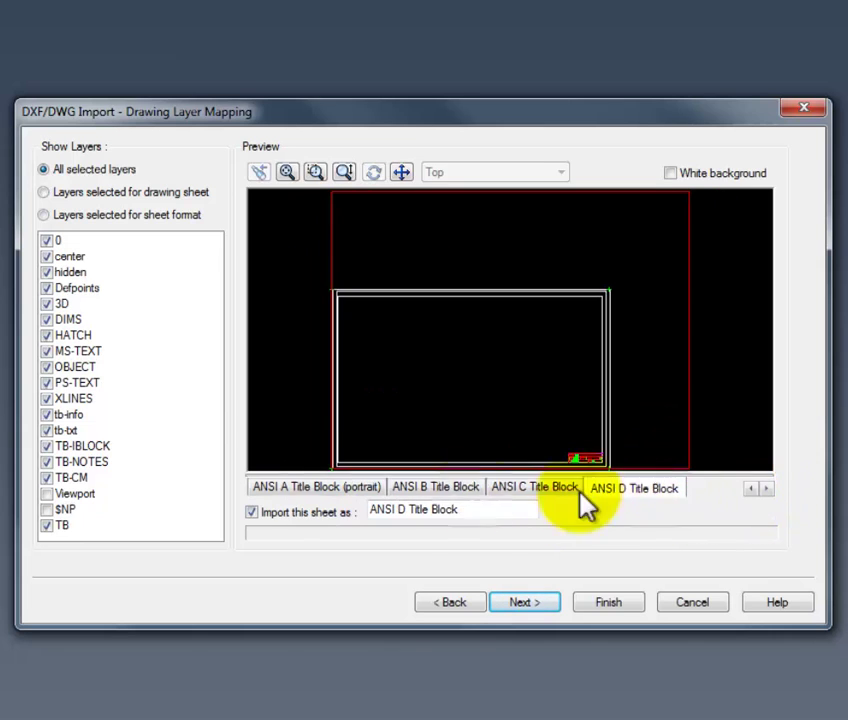
{"action": "left_click", "coordinate": [751, 488]}
{"action": "left_click", "coordinate": [751, 488]}
{"action": "left_click", "coordinate": [332, 489]}
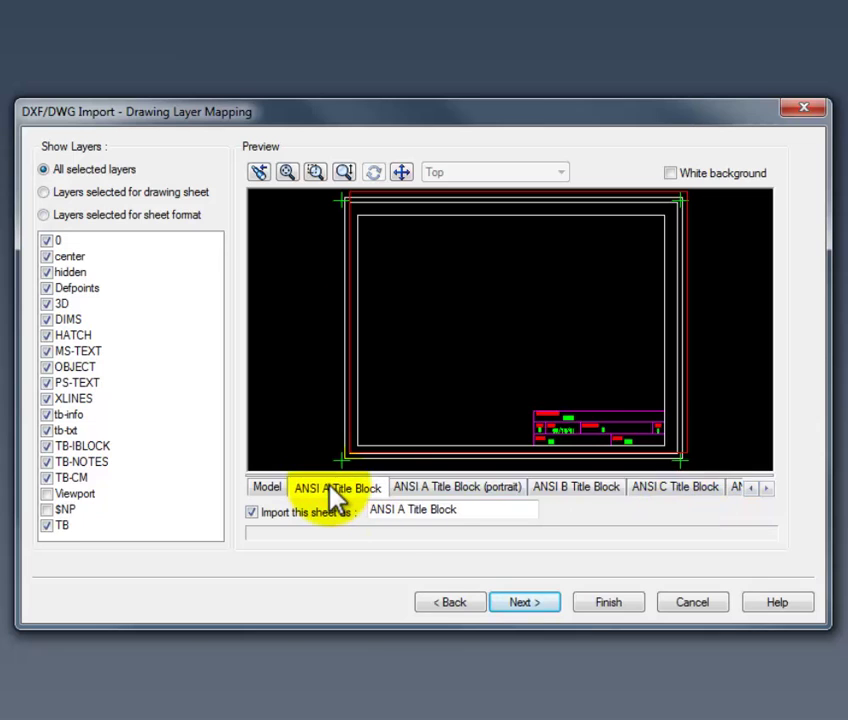
Step: Limit the ANSI A Title Block sheet format to layers 0, tb-info, tb-txt, TB-IBLOCK, TB-NOTES, TB-CM, TB
{"action": "left_click", "coordinate": [88, 216]}
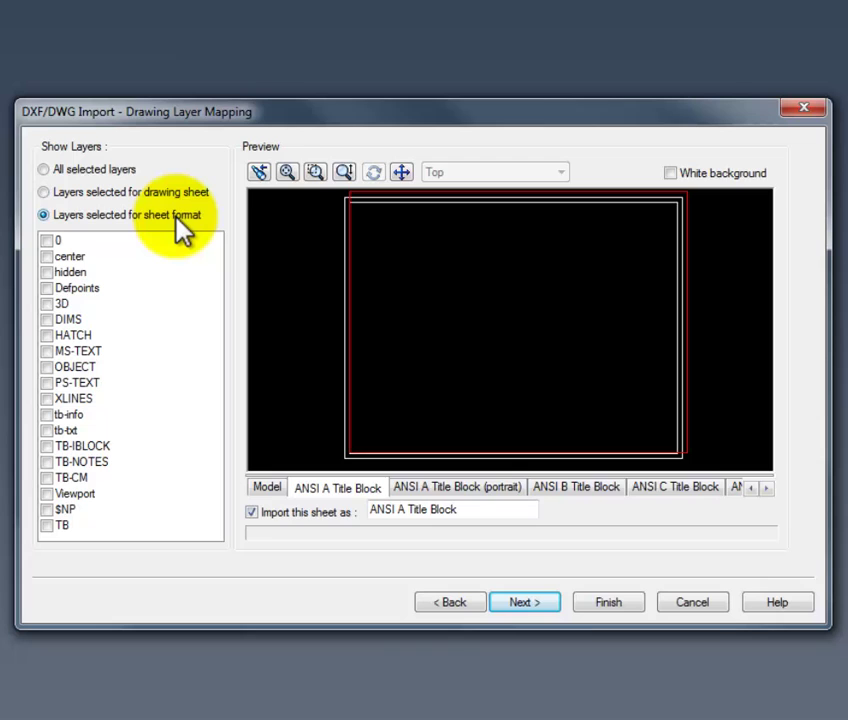
{"action": "left_click", "coordinate": [48, 242]}
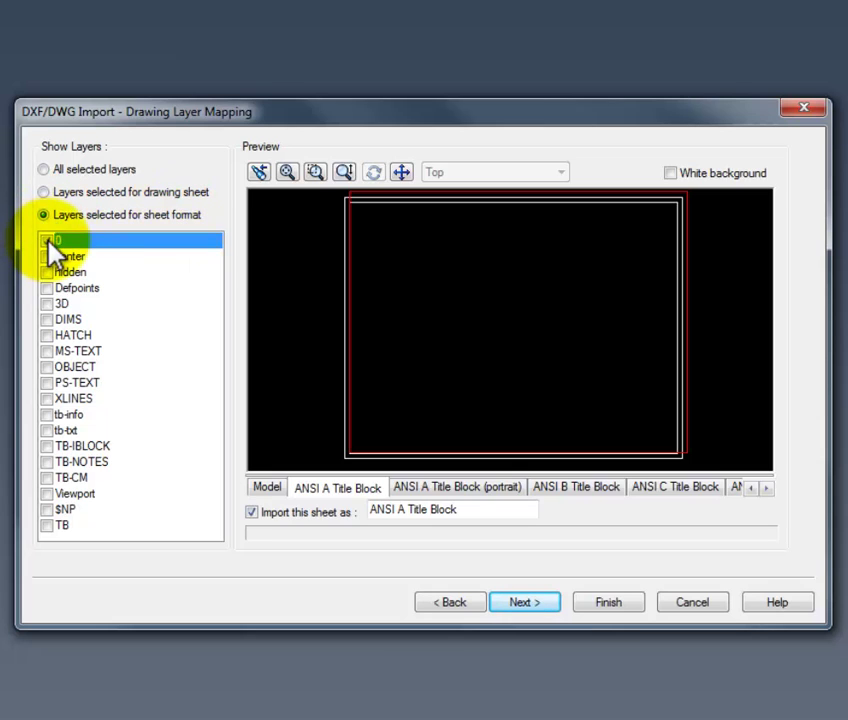
{"action": "left_click", "coordinate": [47, 415]}
{"action": "left_click", "coordinate": [47, 430]}
{"action": "left_click", "coordinate": [47, 446]}
{"action": "left_click", "coordinate": [47, 462]}
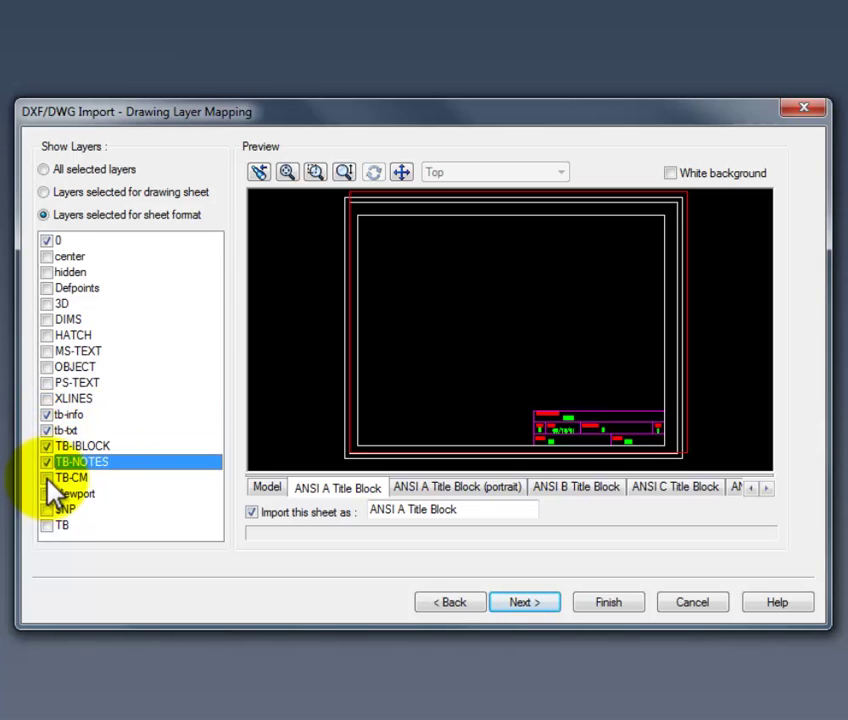
{"action": "left_click", "coordinate": [47, 478]}
{"action": "left_click", "coordinate": [47, 525]}
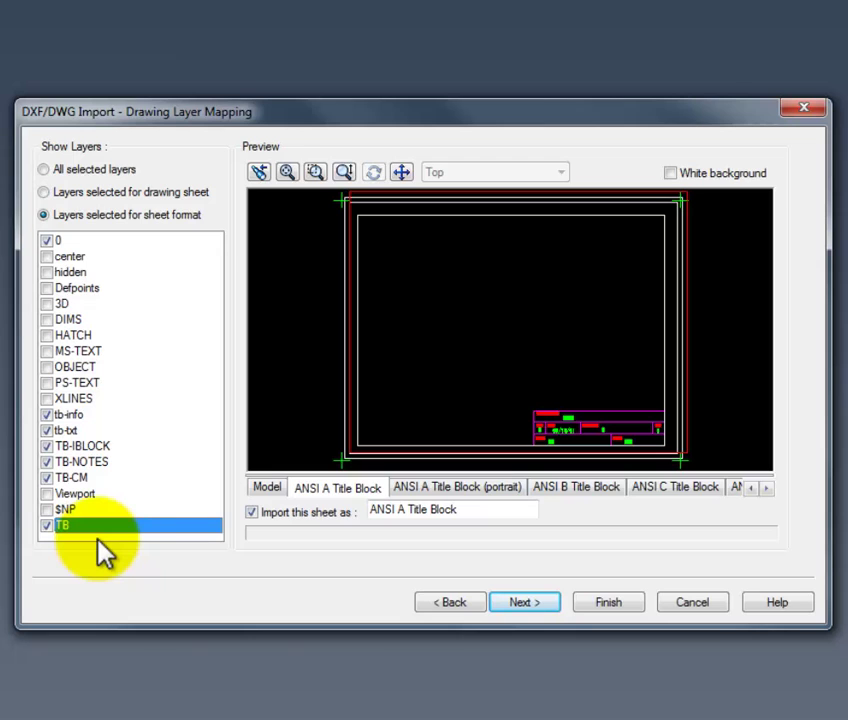
Step: Give the portrait ANSI A sheet format the same layers: 0, tb-info, tb-txt, TB-IBLOCK, TB-NOTES, TB-CM, TB
{"action": "left_click", "coordinate": [485, 490]}
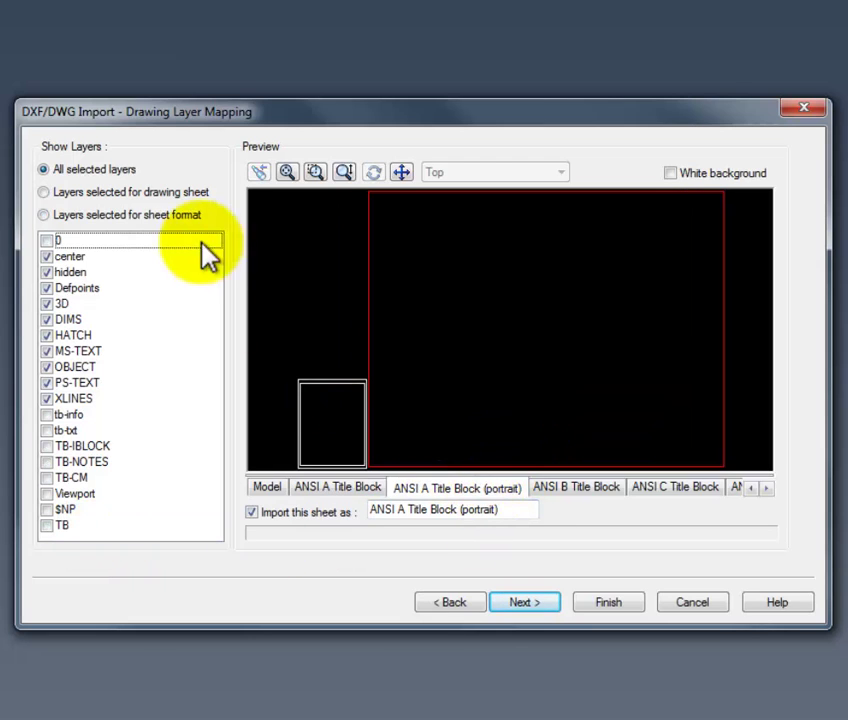
{"action": "left_click", "coordinate": [43, 214]}
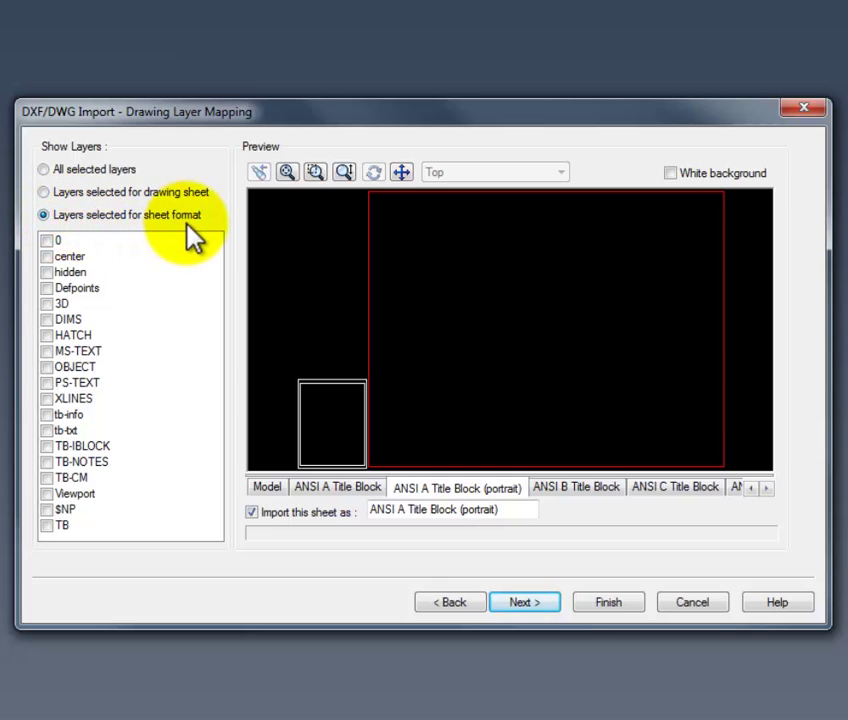
{"action": "left_click", "coordinate": [47, 241]}
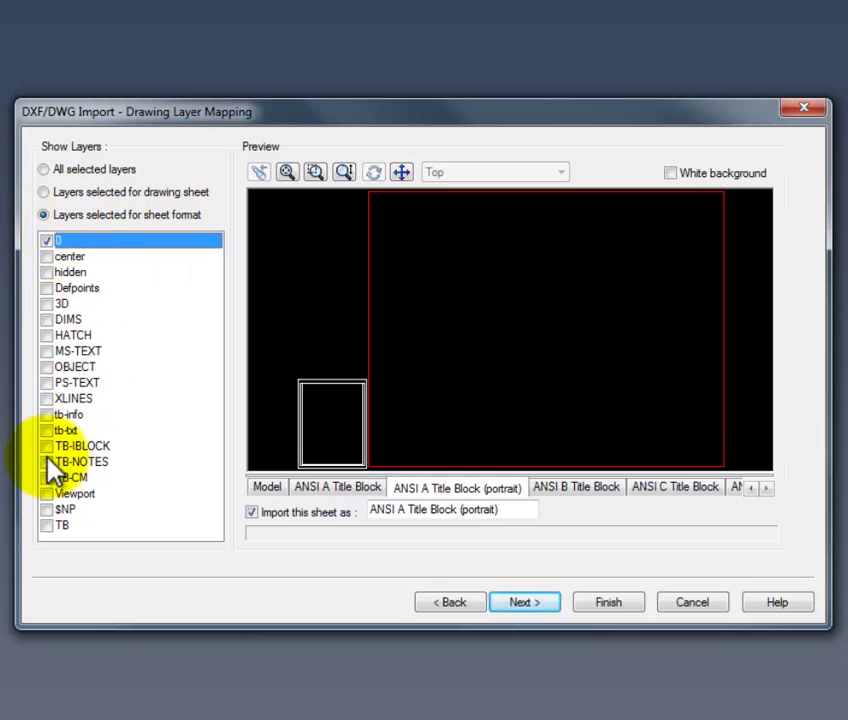
{"action": "left_click", "coordinate": [47, 414]}
{"action": "left_click", "coordinate": [47, 430]}
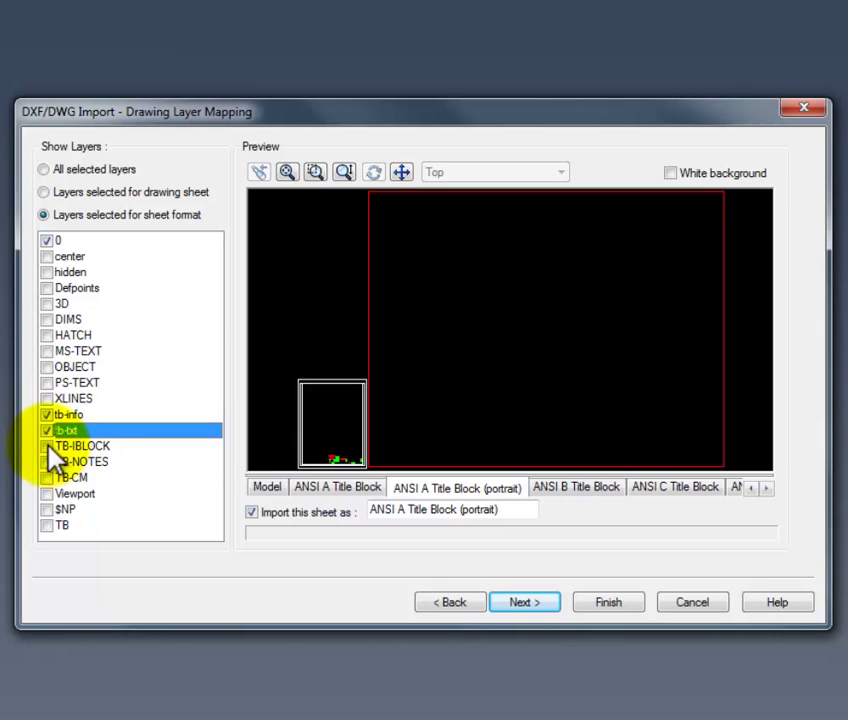
{"action": "left_click", "coordinate": [47, 446]}
{"action": "left_click", "coordinate": [47, 462]}
{"action": "left_click", "coordinate": [47, 478]}
{"action": "left_click", "coordinate": [47, 525]}
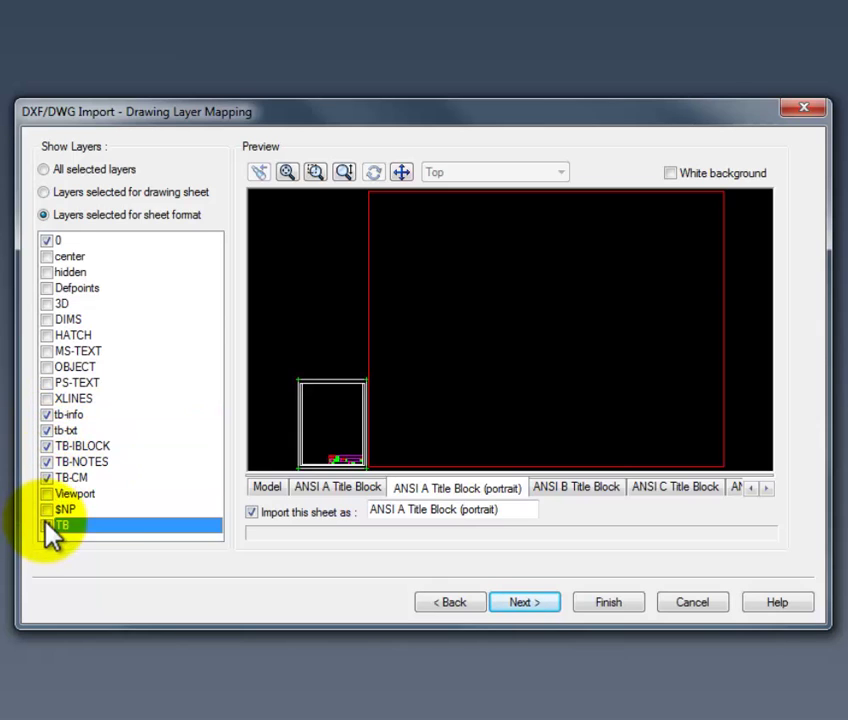
{"action": "left_click", "coordinate": [46, 525]}
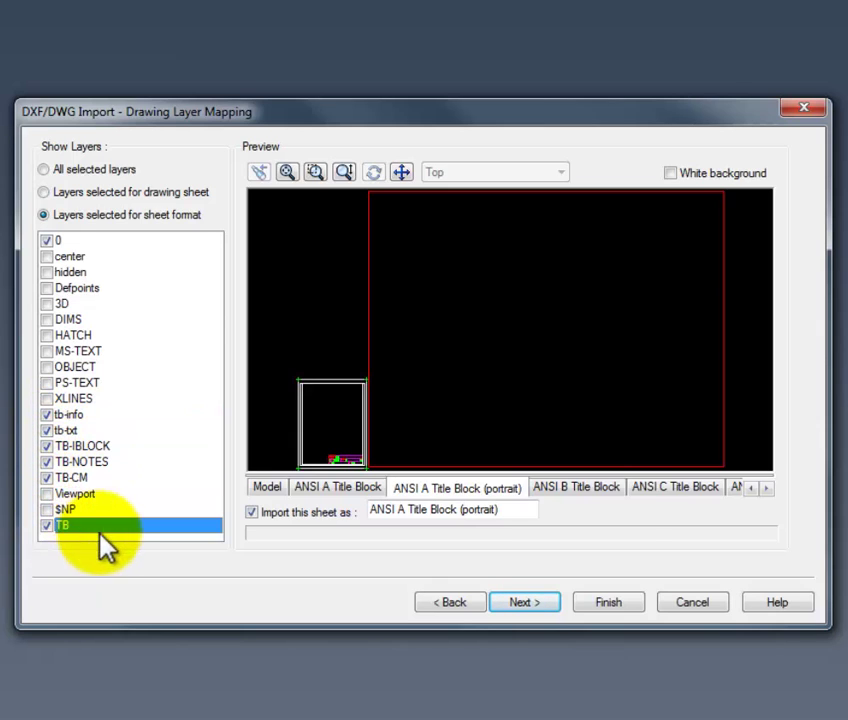
Step: Give the ANSI B Title Block sheet format layers 0, tb-info, tb-txt, TB-IBLOCK, TB-NOTES, TB-CM, TB
{"action": "left_click", "coordinate": [587, 494]}
{"action": "left_click", "coordinate": [112, 172]}
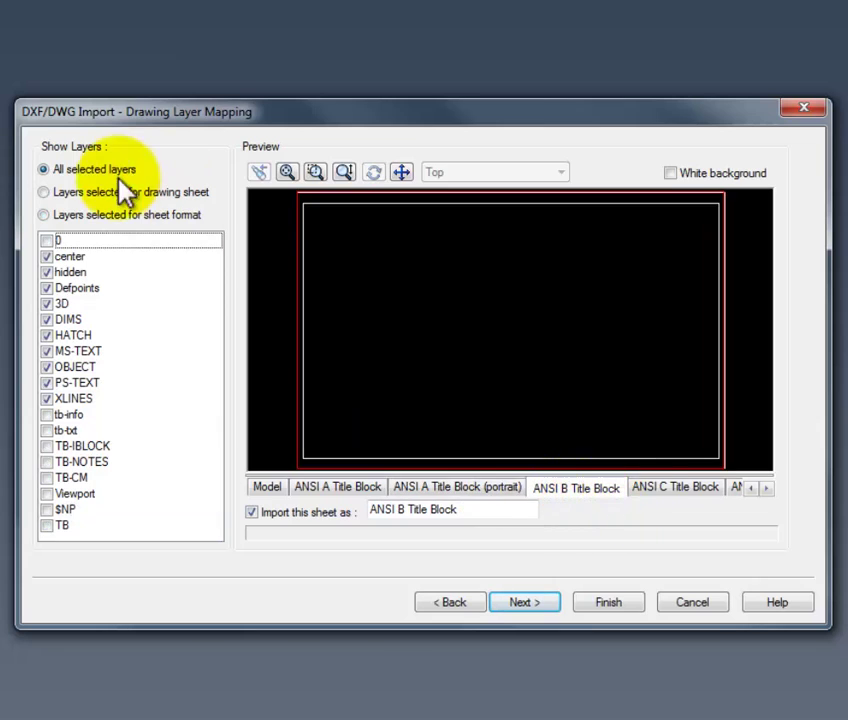
{"action": "left_click", "coordinate": [43, 214]}
{"action": "left_click", "coordinate": [47, 241]}
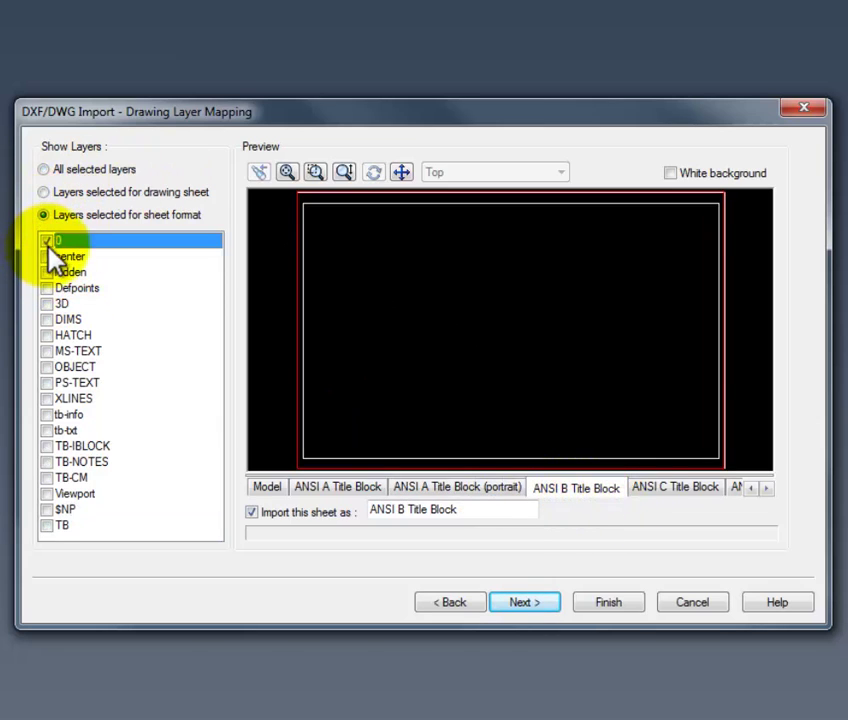
{"action": "left_click", "coordinate": [46, 414]}
{"action": "left_click", "coordinate": [46, 430]}
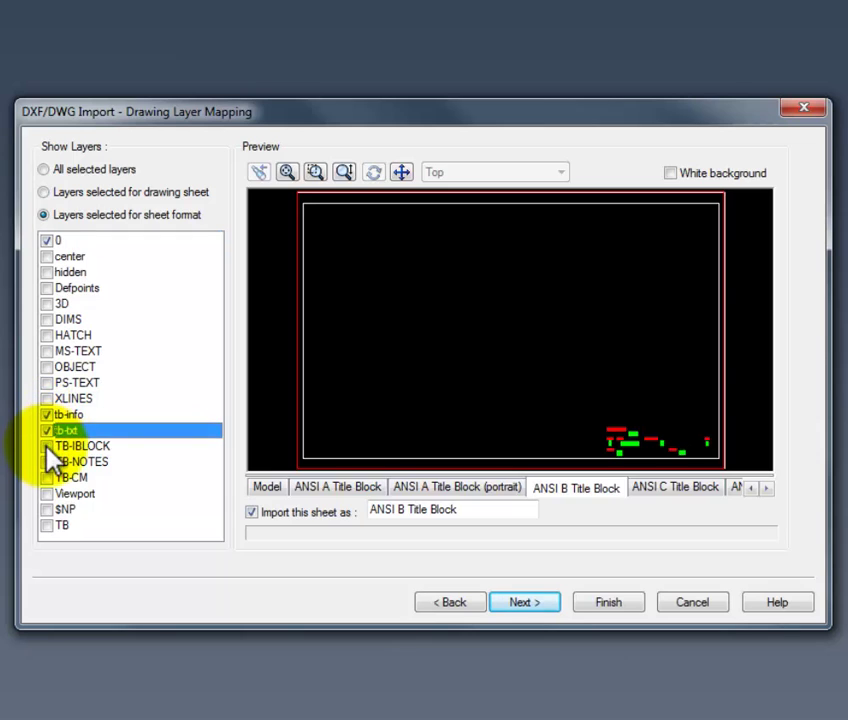
{"action": "left_click", "coordinate": [46, 446]}
{"action": "left_click", "coordinate": [46, 461]}
{"action": "left_click", "coordinate": [46, 477]}
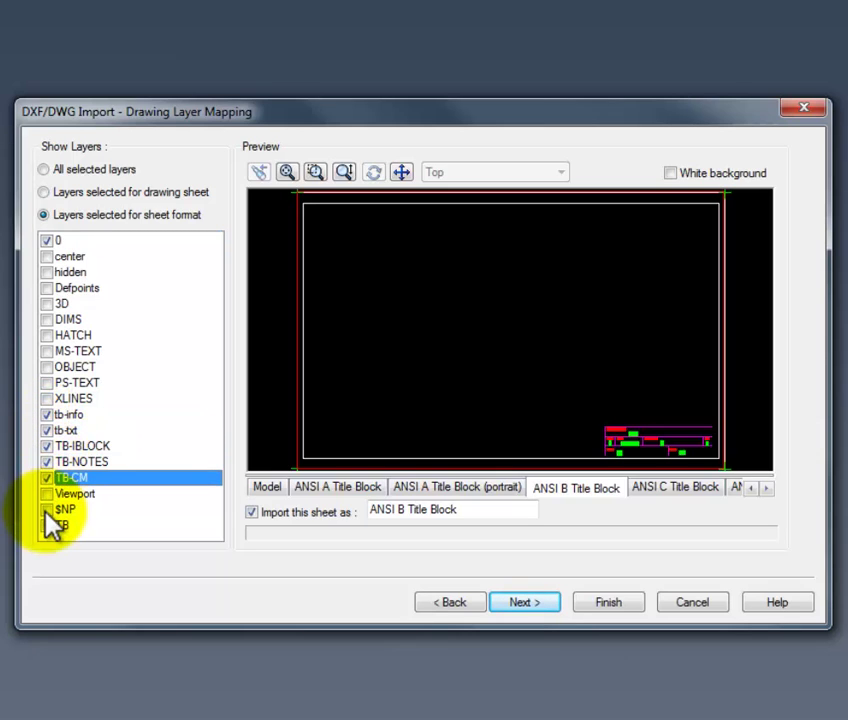
{"action": "left_click", "coordinate": [46, 525]}
Step: Give the ANSI C Title Block sheet format layers 0, tb-info, tb-txt, TB-IBLOCK, TB-NOTES, TB-CM, TB
{"action": "left_click", "coordinate": [682, 490]}
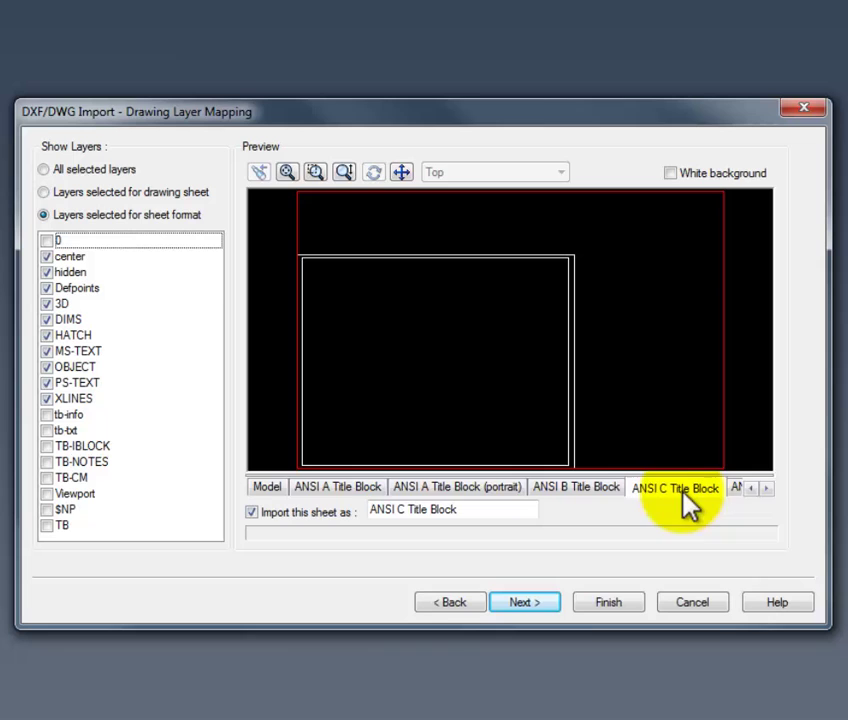
{"action": "left_click", "coordinate": [767, 489]}
{"action": "left_click", "coordinate": [767, 489]}
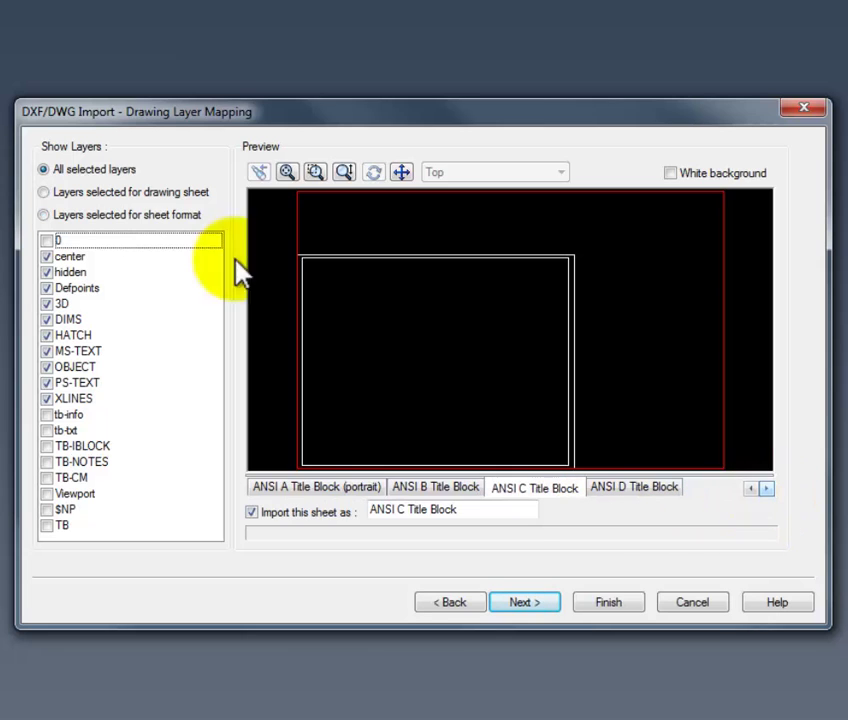
{"action": "left_click", "coordinate": [50, 220]}
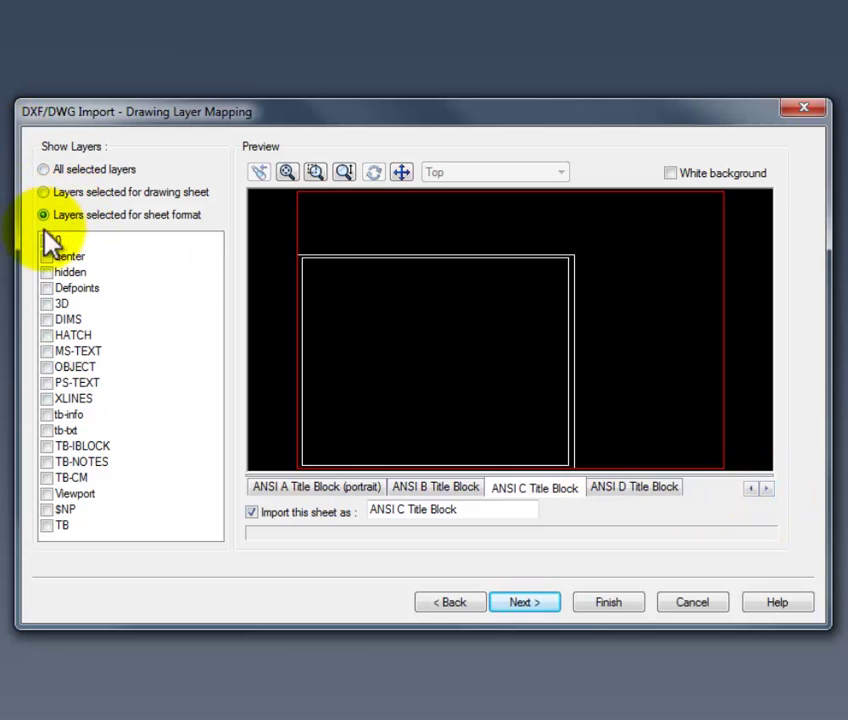
{"action": "left_click", "coordinate": [47, 240]}
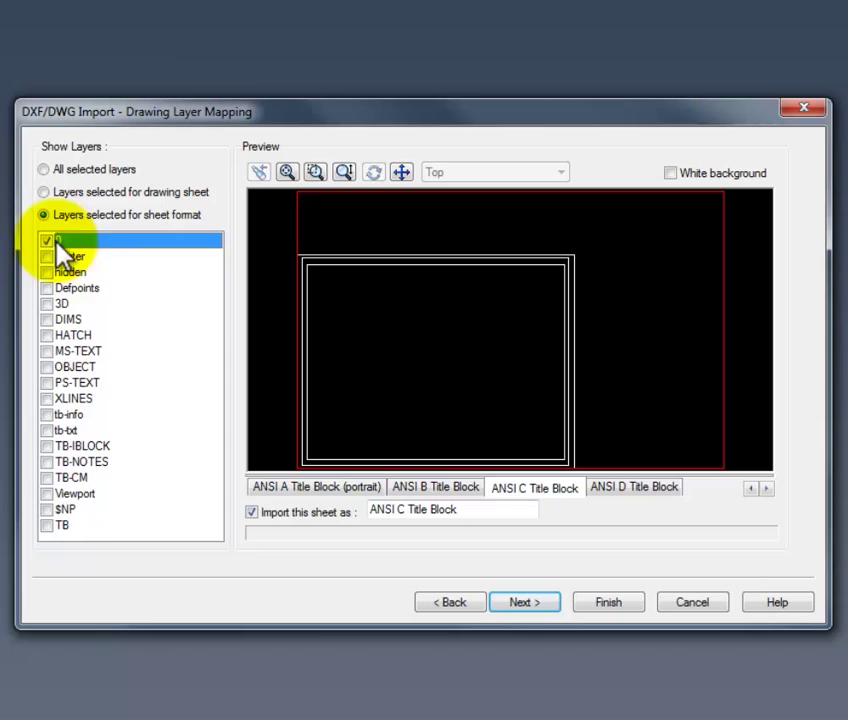
{"action": "left_click", "coordinate": [47, 414]}
{"action": "left_click", "coordinate": [47, 430]}
{"action": "left_click", "coordinate": [47, 446]}
{"action": "left_click", "coordinate": [47, 461]}
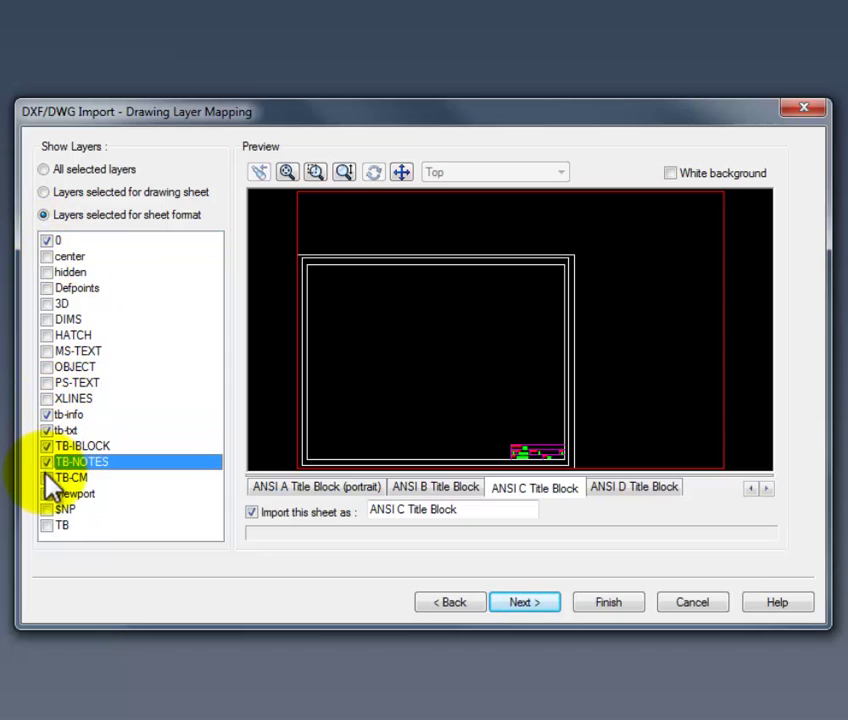
{"action": "left_click", "coordinate": [46, 477]}
{"action": "left_click", "coordinate": [46, 525]}
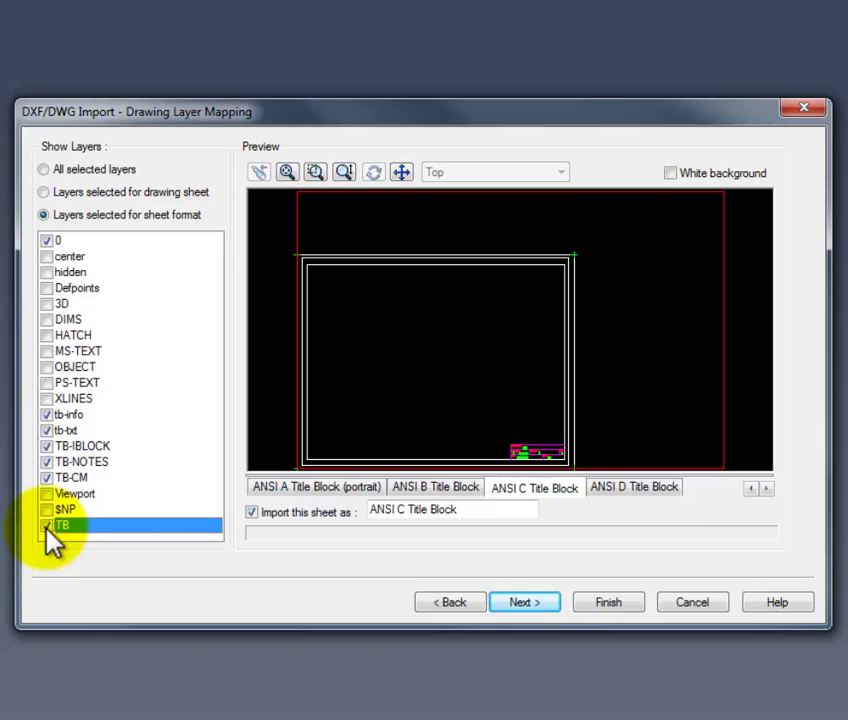
Step: Give the ANSI D Title Block sheet format layers 0, tb-info, tb-txt, TB-IBLOCK, TB-NOTES, TB-CM, TB
{"action": "left_click", "coordinate": [645, 490]}
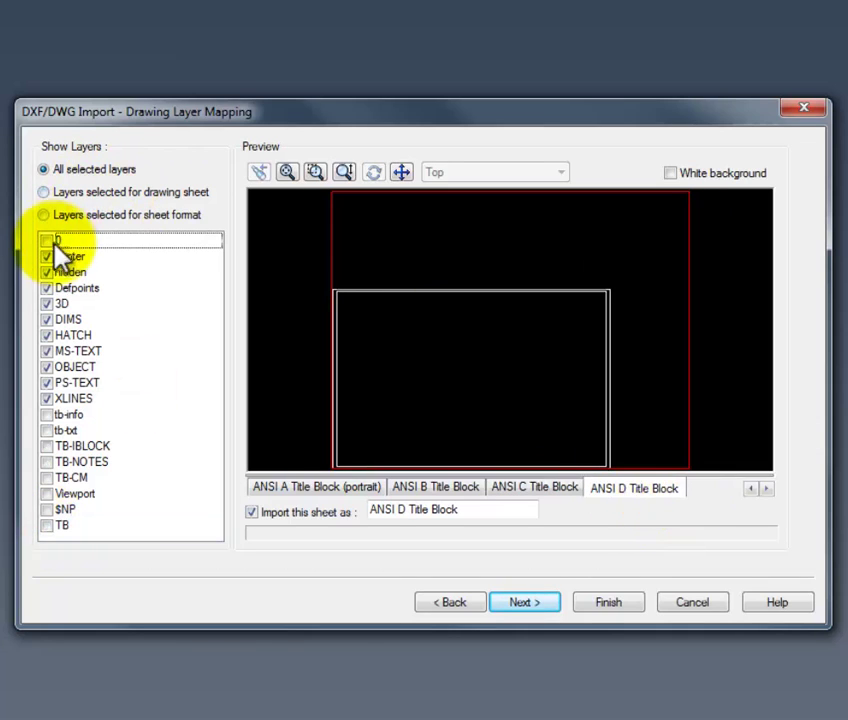
{"action": "left_click", "coordinate": [54, 216]}
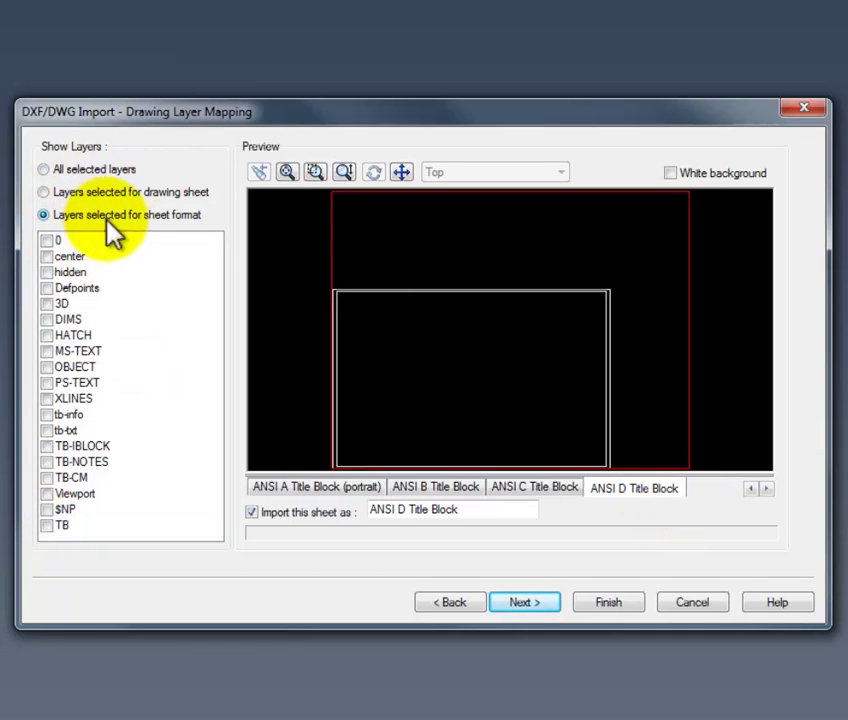
{"action": "left_click", "coordinate": [47, 240]}
{"action": "left_click", "coordinate": [47, 414]}
{"action": "left_click", "coordinate": [47, 430]}
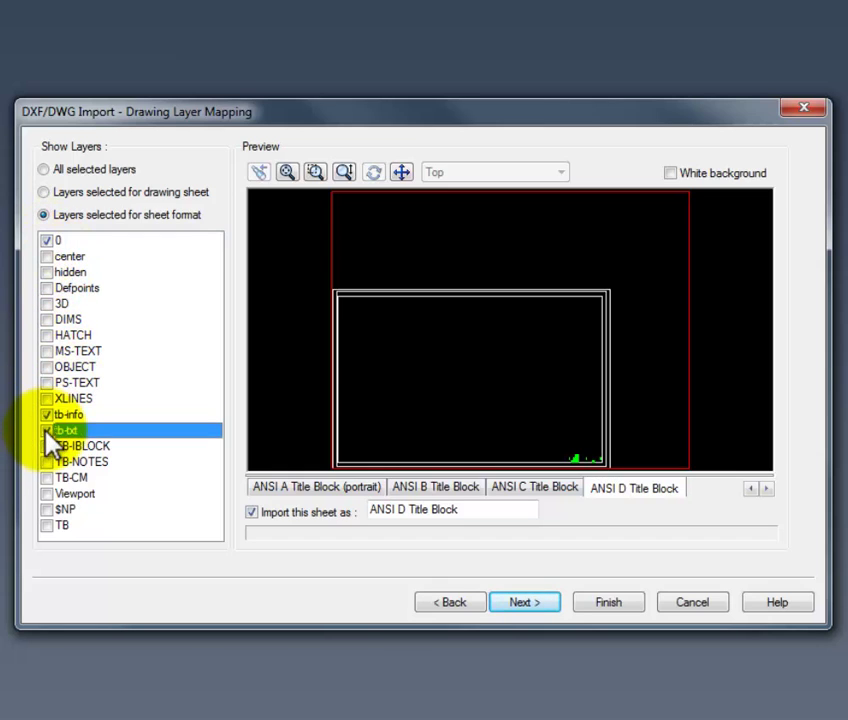
{"action": "left_click", "coordinate": [47, 446]}
{"action": "left_click", "coordinate": [47, 462]}
{"action": "left_click", "coordinate": [47, 478]}
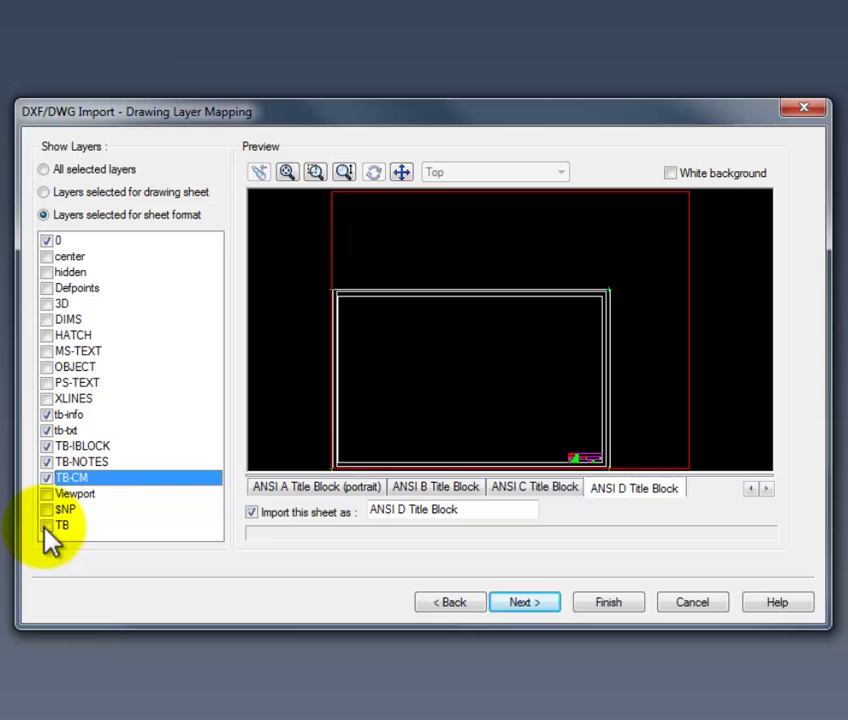
{"action": "left_click", "coordinate": [46, 526]}
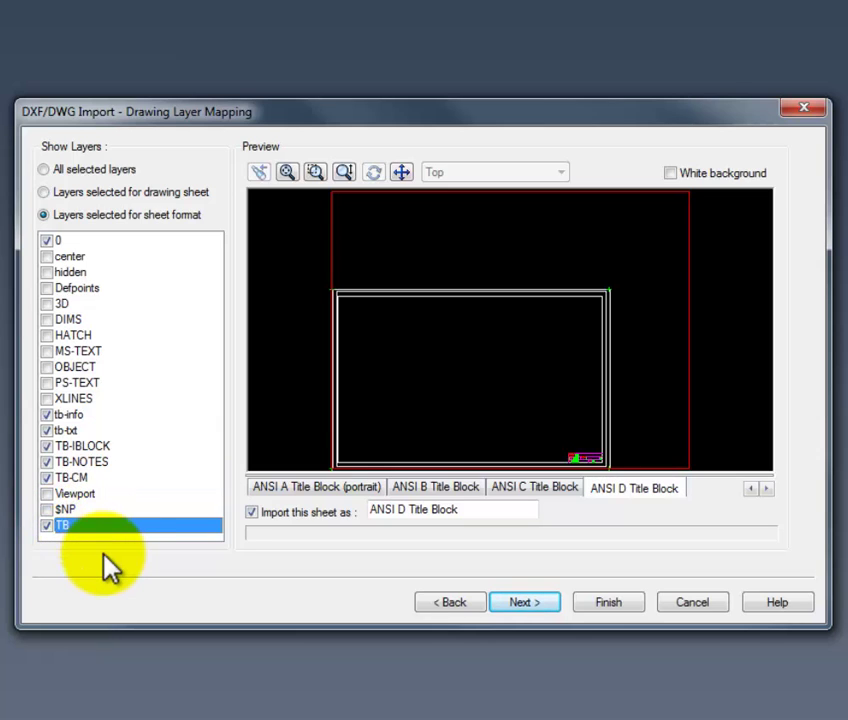
Step: Review the C and B sheets and bring the ANSI A Title Block tab back into view
{"action": "left_click", "coordinate": [541, 487]}
{"action": "left_click", "coordinate": [442, 489]}
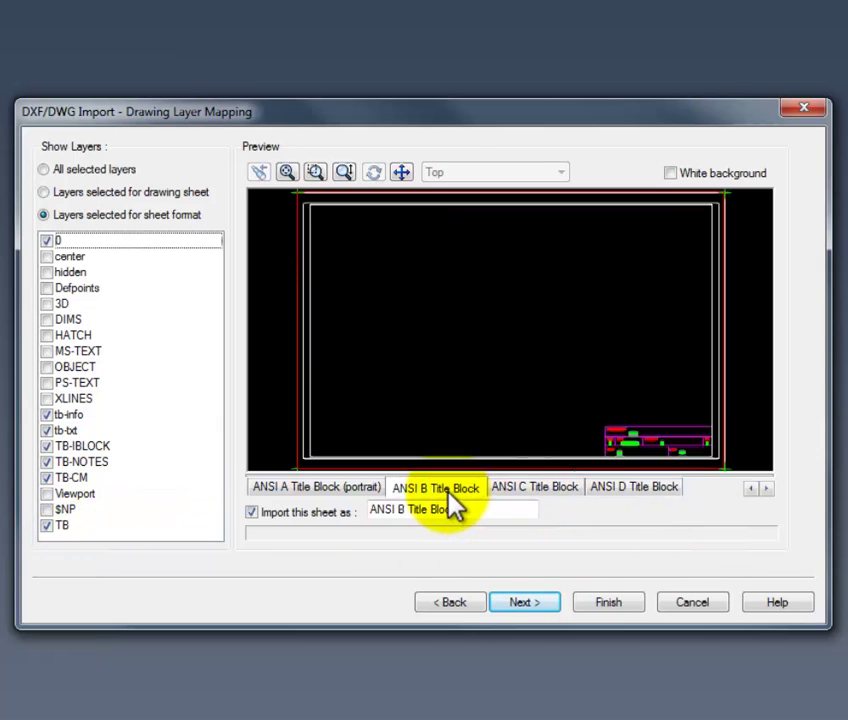
{"action": "left_click", "coordinate": [750, 488]}
Step: From the ANSI A Title Block tab, advance to document settings, confirm A - Landscape, and center it
{"action": "left_click", "coordinate": [328, 488]}
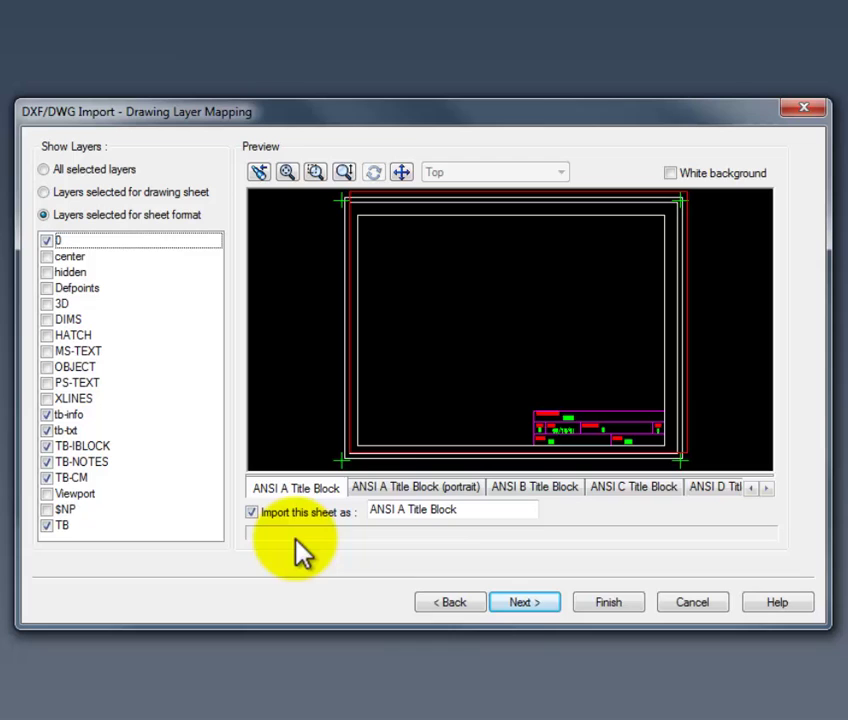
{"action": "left_click", "coordinate": [524, 603]}
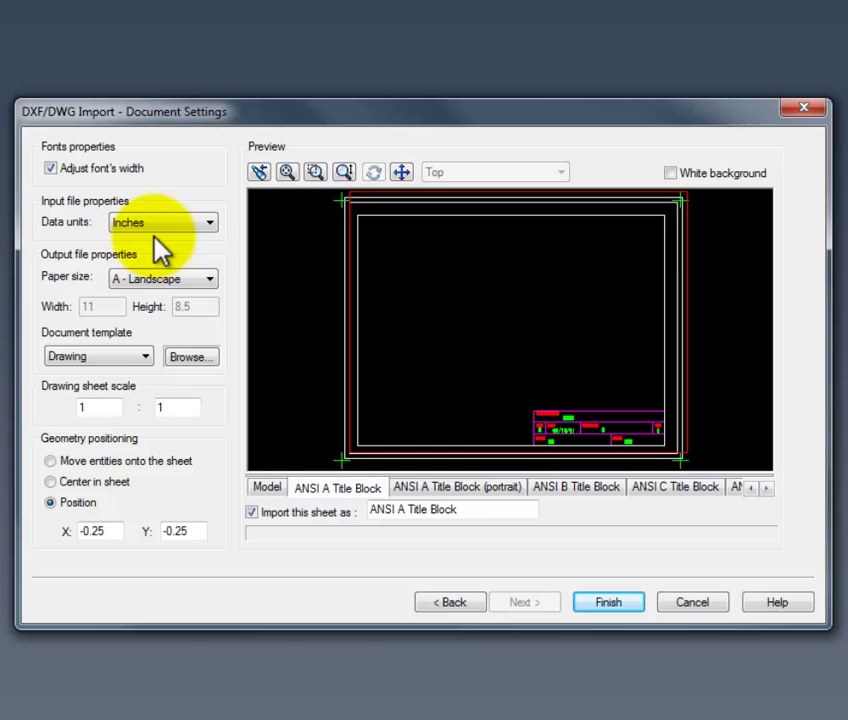
{"action": "left_click", "coordinate": [110, 278]}
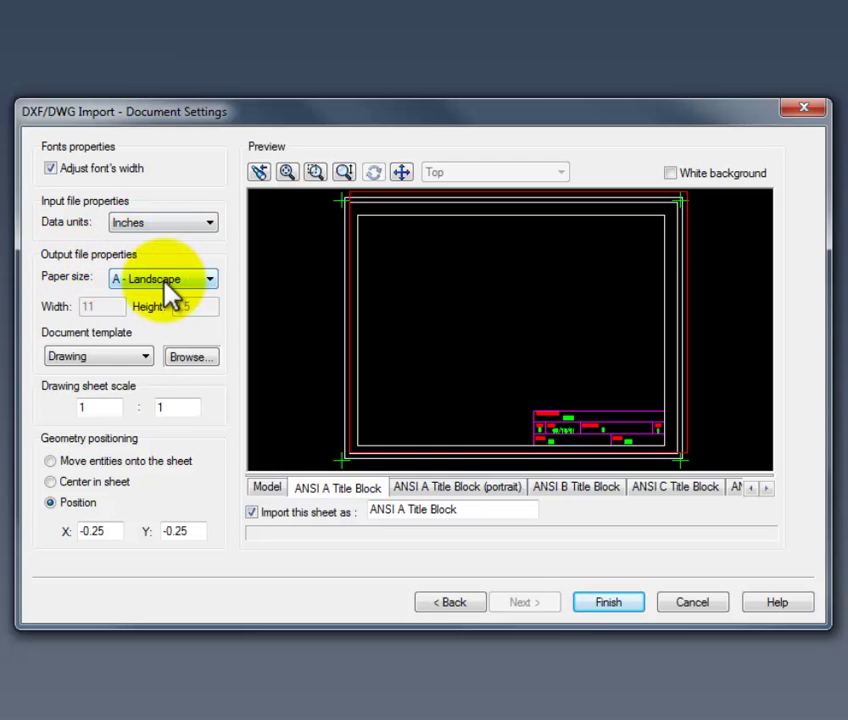
{"action": "left_click", "coordinate": [110, 405]}
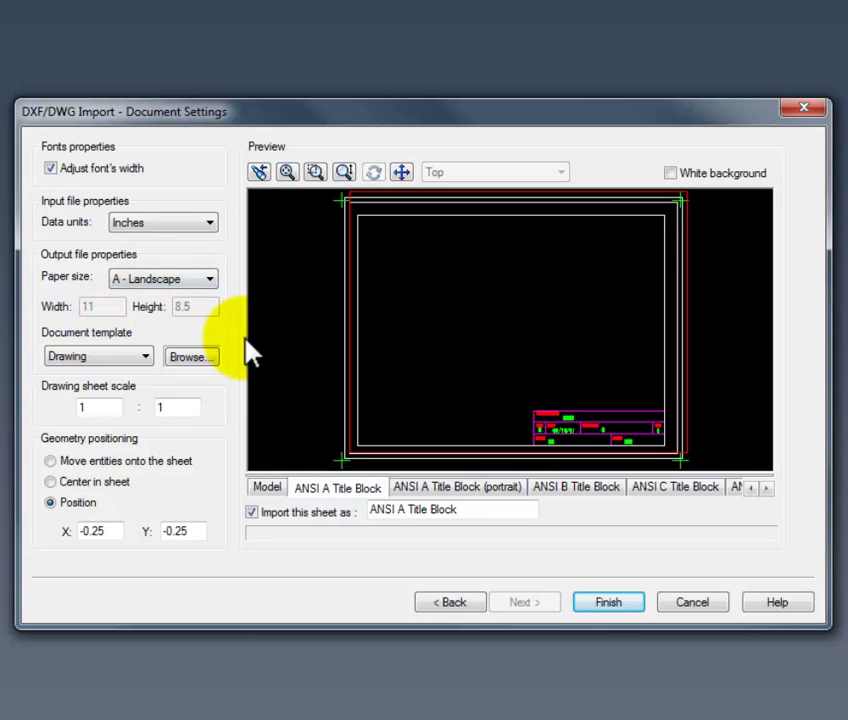
{"action": "left_click", "coordinate": [93, 483]}
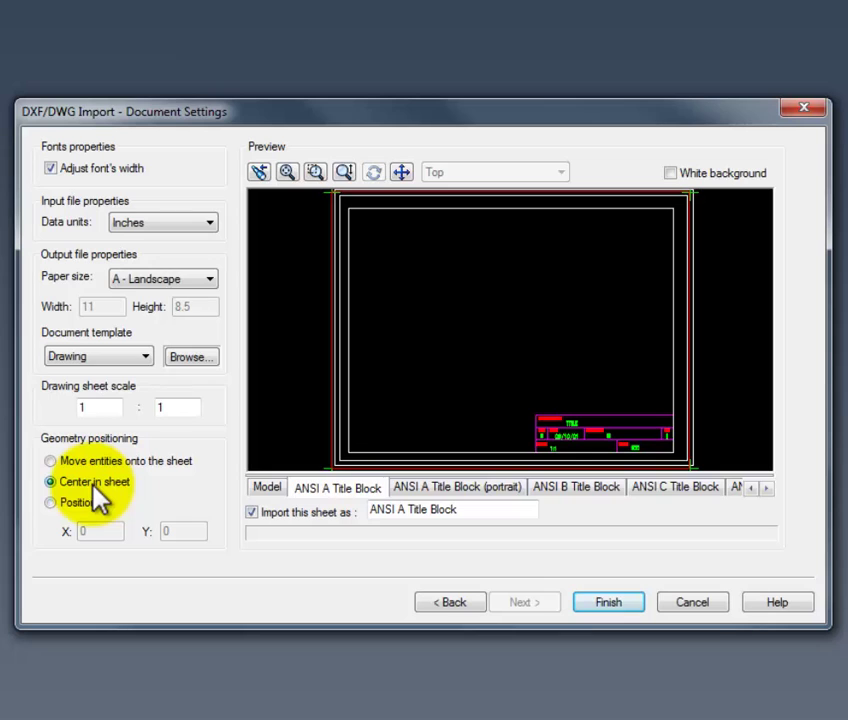
Step: Make the portrait sheet A - Portrait and center it, then center the ANSI B title block
{"action": "left_click", "coordinate": [462, 490]}
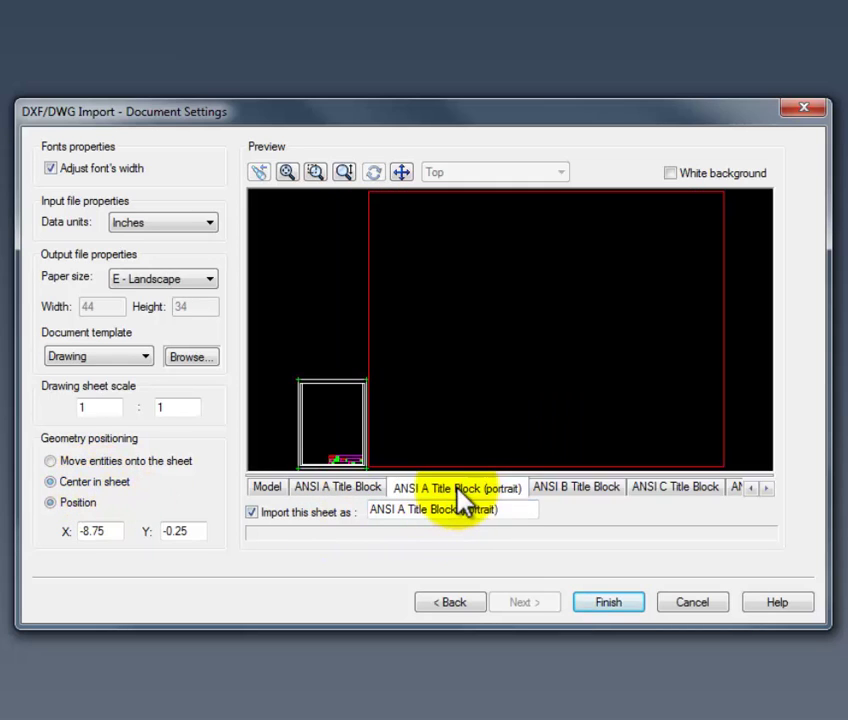
{"action": "left_click", "coordinate": [200, 277]}
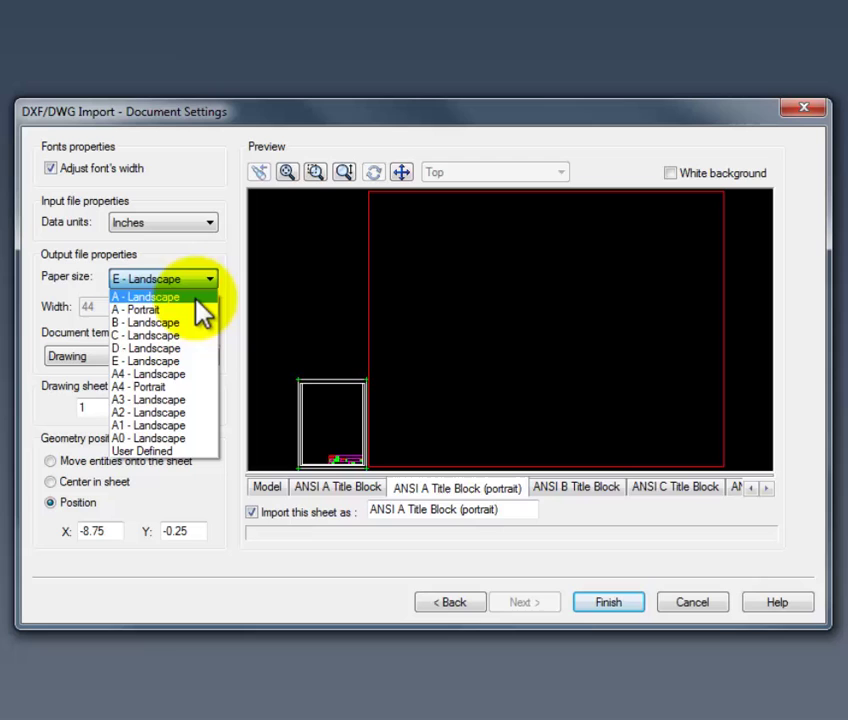
{"action": "left_click", "coordinate": [200, 310]}
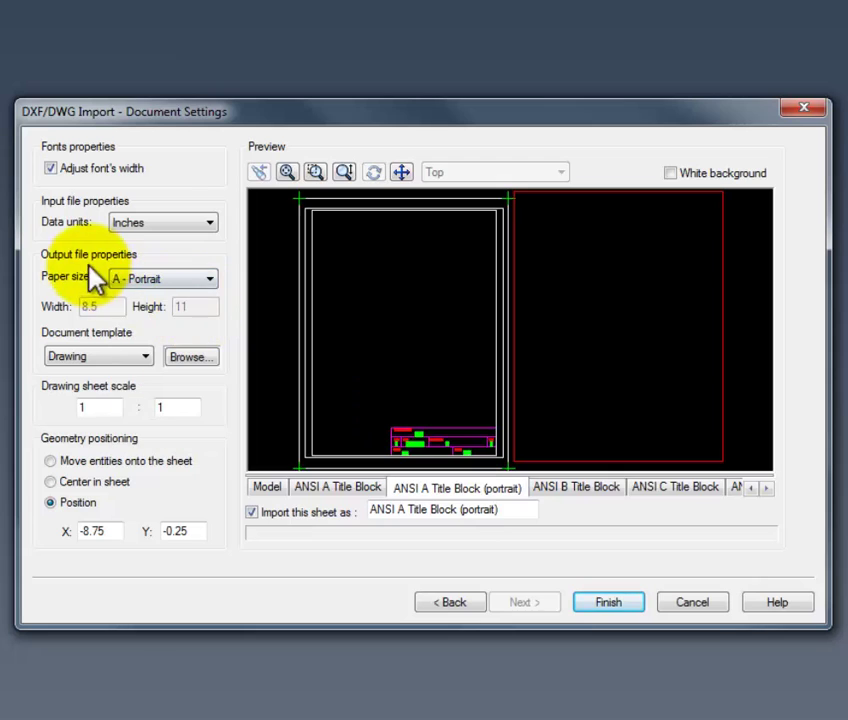
{"action": "left_click", "coordinate": [92, 484]}
{"action": "left_click", "coordinate": [590, 490]}
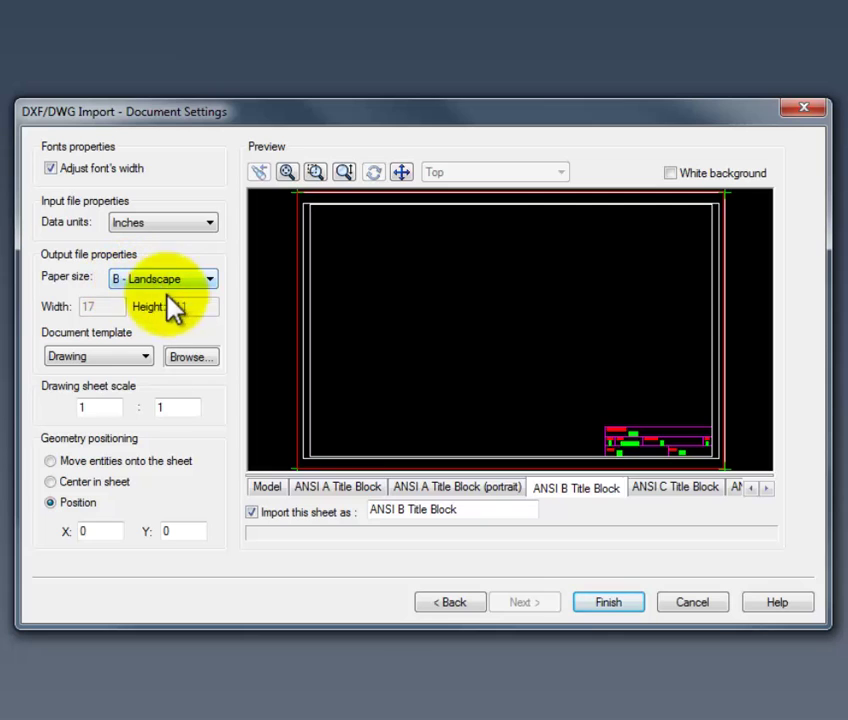
{"action": "left_click", "coordinate": [128, 486]}
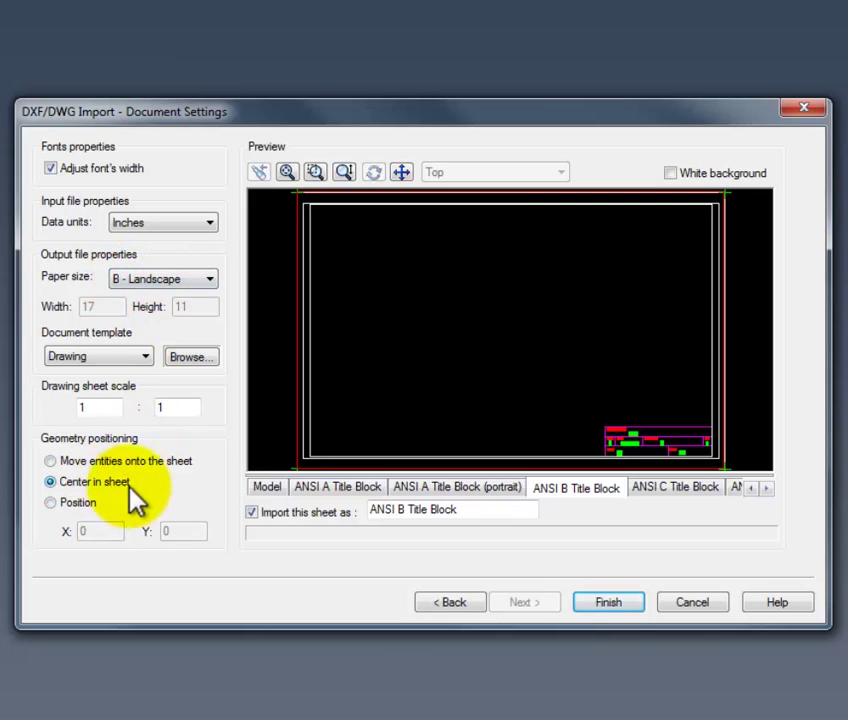
Step: Set the C and D sheets to C - Landscape and D - Landscape, center both, and finish importing
{"action": "left_click", "coordinate": [670, 490]}
{"action": "left_click", "coordinate": [140, 280]}
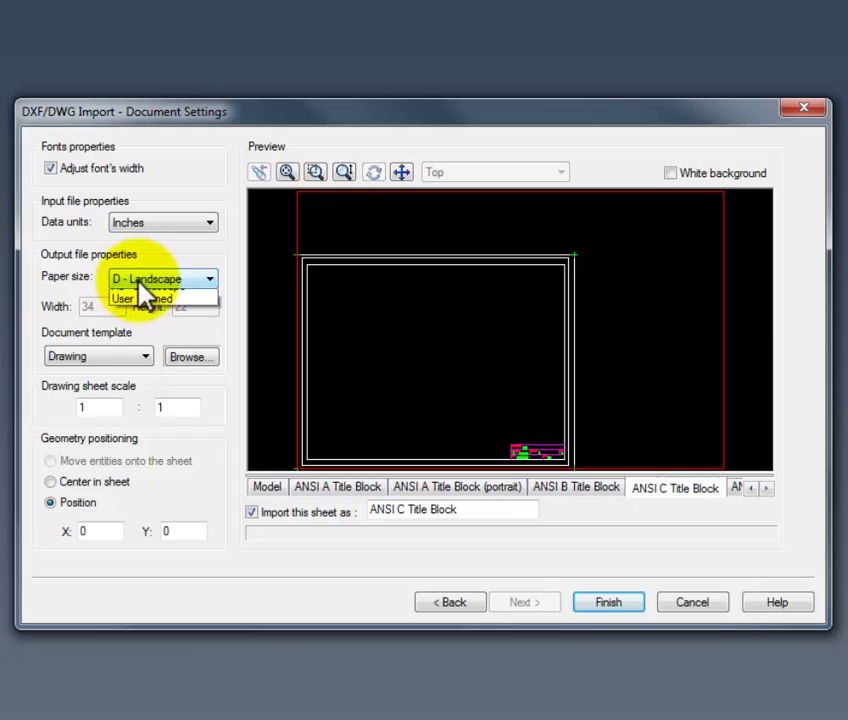
{"action": "left_click", "coordinate": [140, 336]}
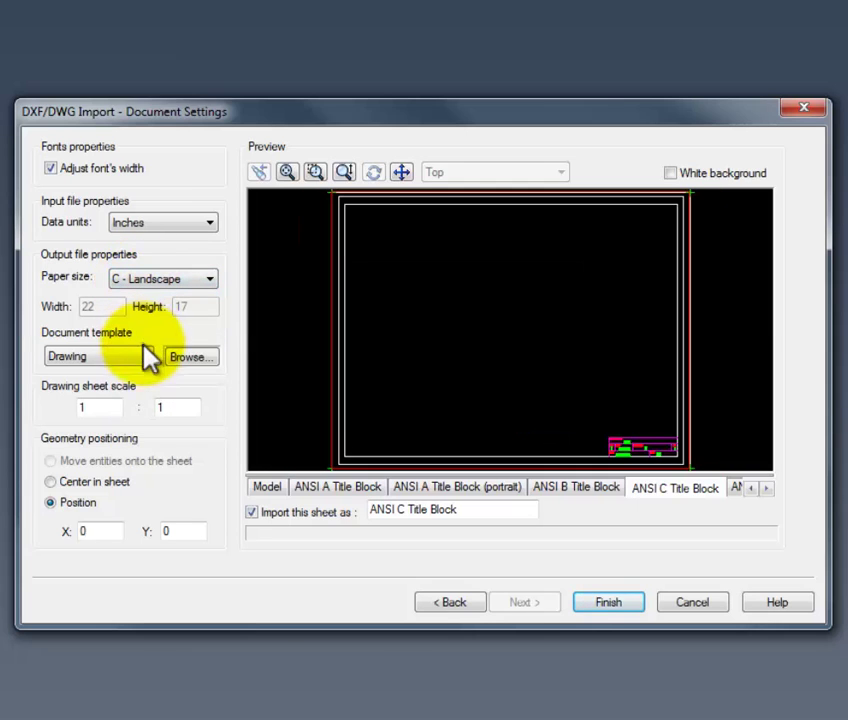
{"action": "left_click", "coordinate": [92, 484]}
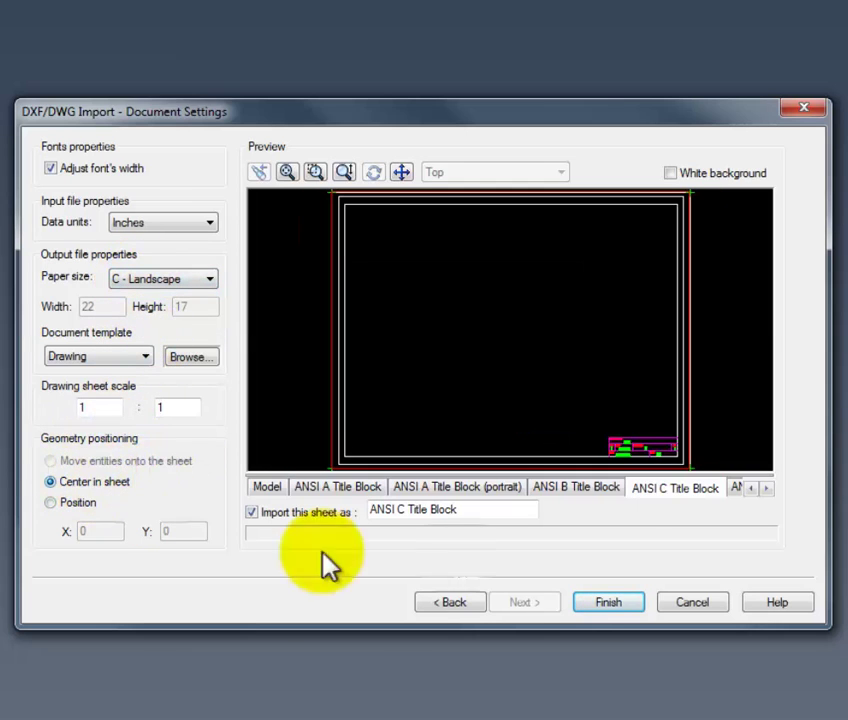
{"action": "left_click", "coordinate": [766, 488]}
{"action": "left_click", "coordinate": [726, 494]}
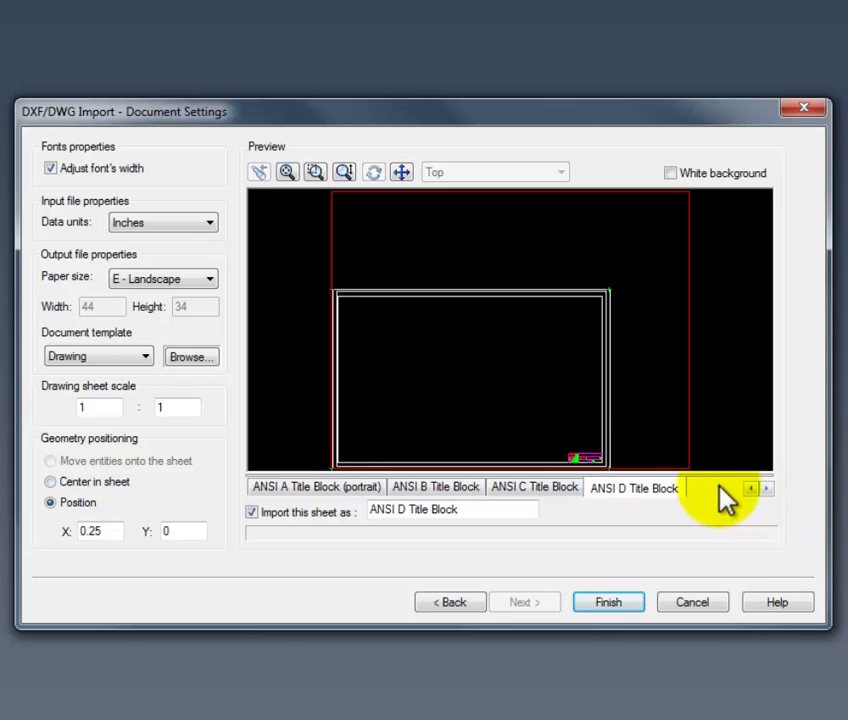
{"action": "left_click", "coordinate": [136, 281]}
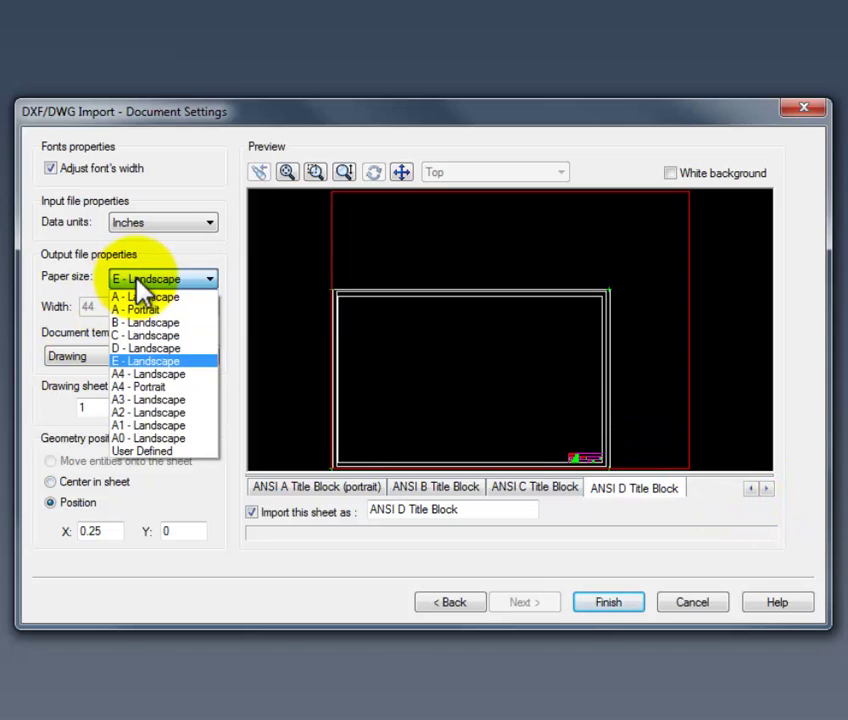
{"action": "left_click", "coordinate": [147, 348]}
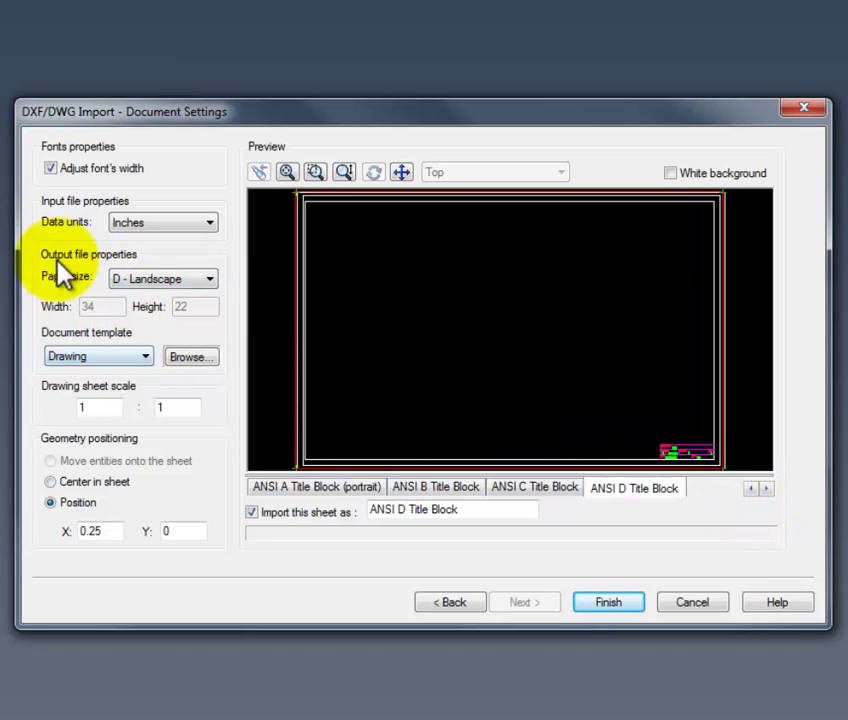
{"action": "left_click", "coordinate": [96, 484]}
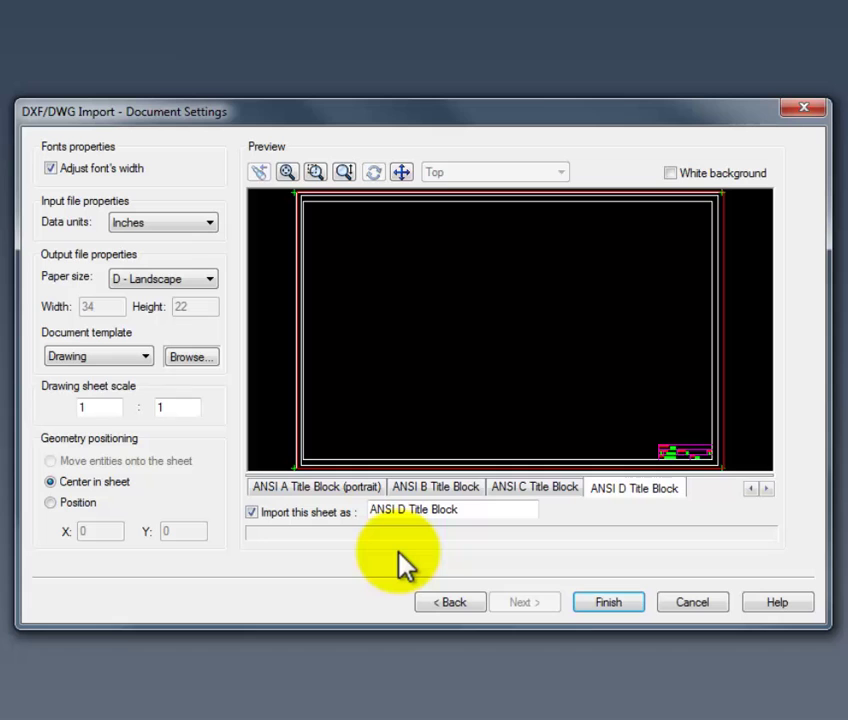
{"action": "left_click", "coordinate": [608, 603]}
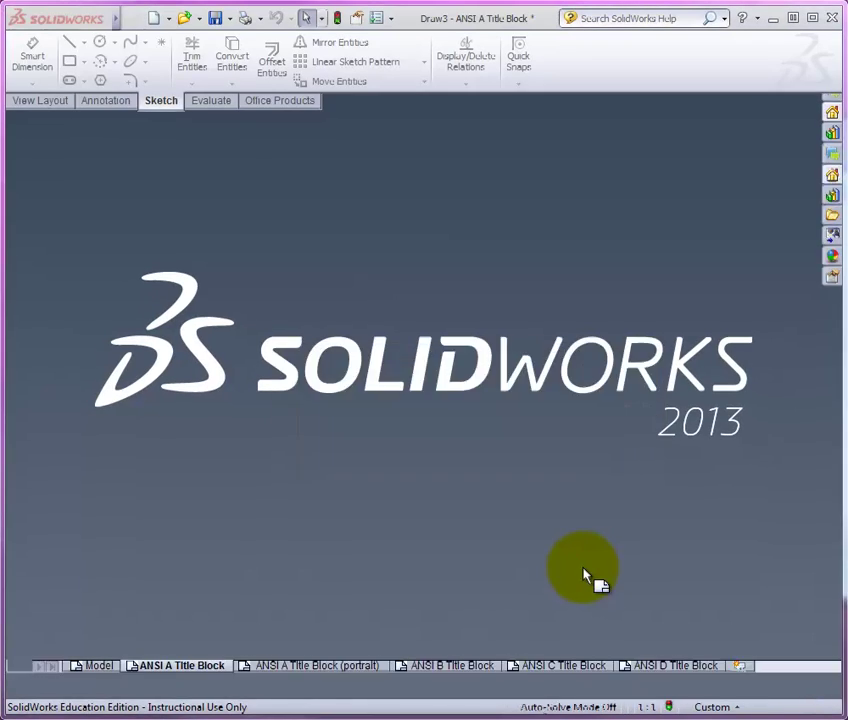